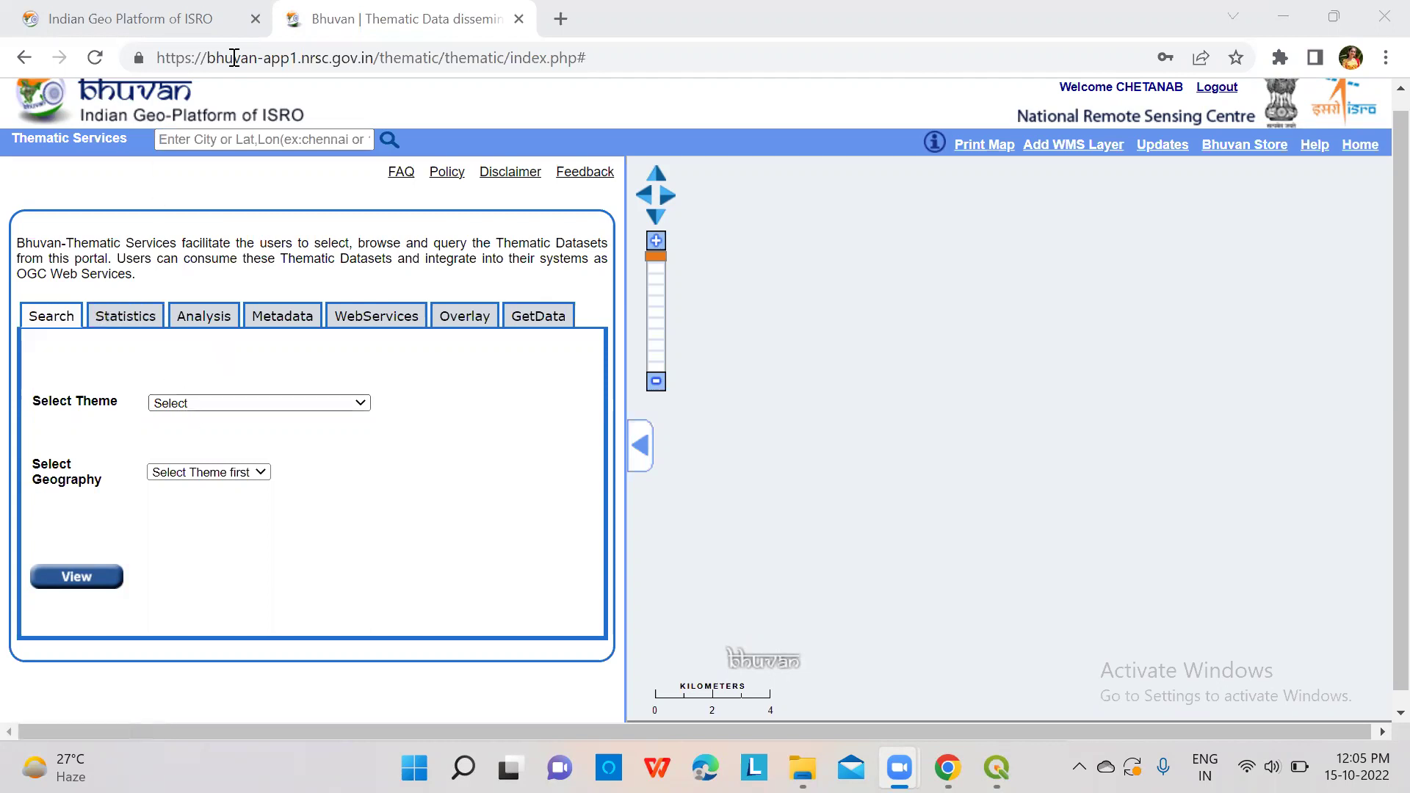
# - From the Bhuvan home tab, open Thematic Services in a new tab showing the India map
pyautogui.click(103, 15)
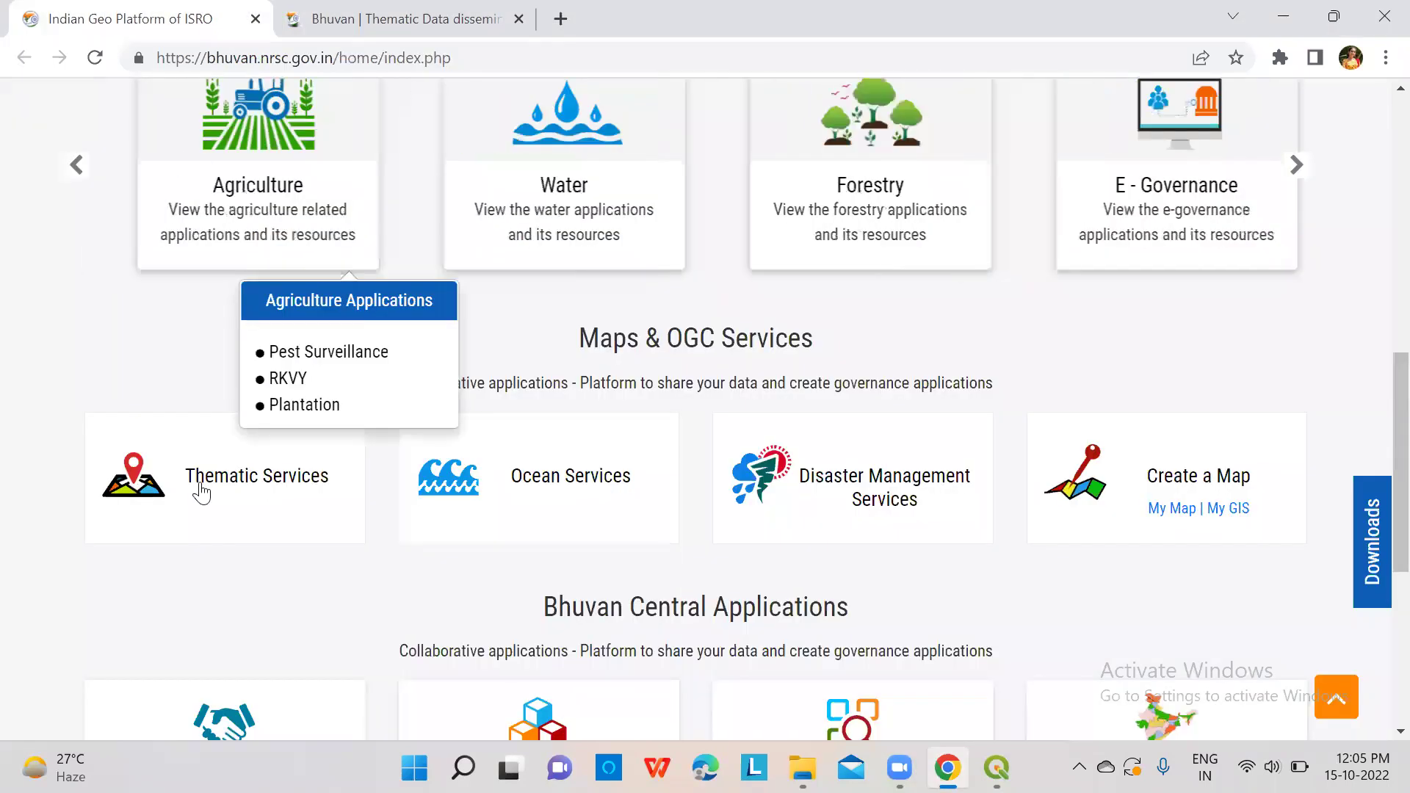
pyautogui.click(201, 490)
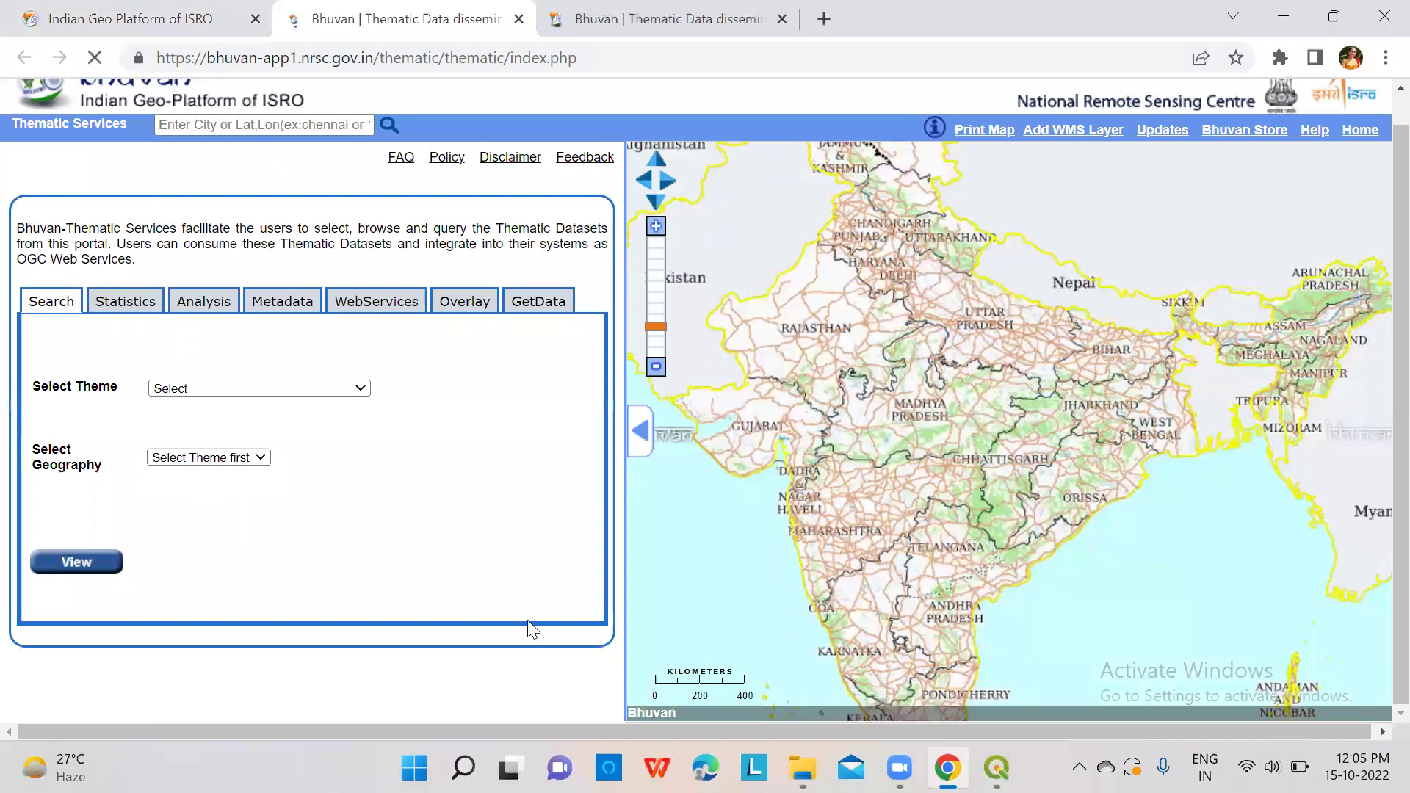
# - View the Lineament(50K) theme for state MAHARASHTRA, district NASHIK
pyautogui.click(189, 389)
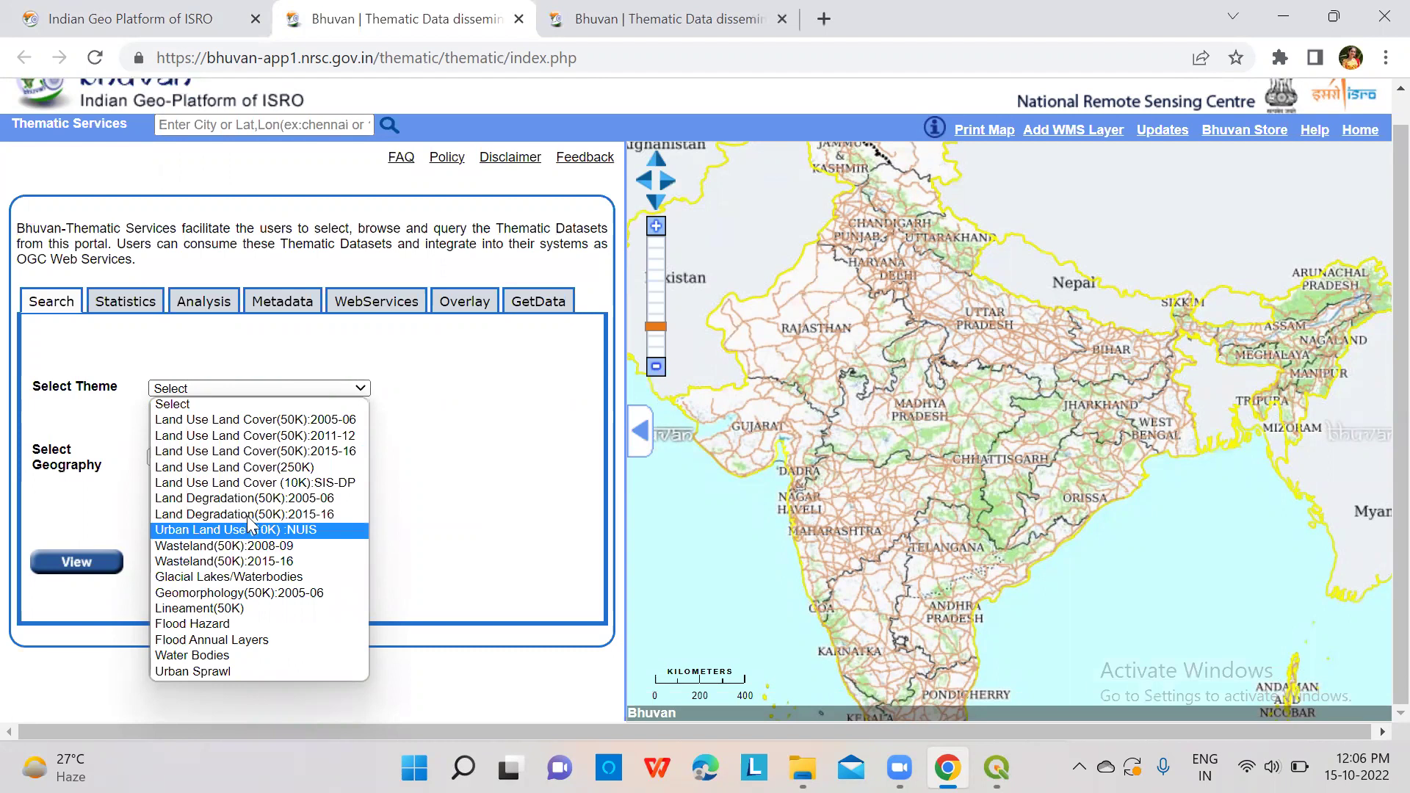
pyautogui.click(272, 610)
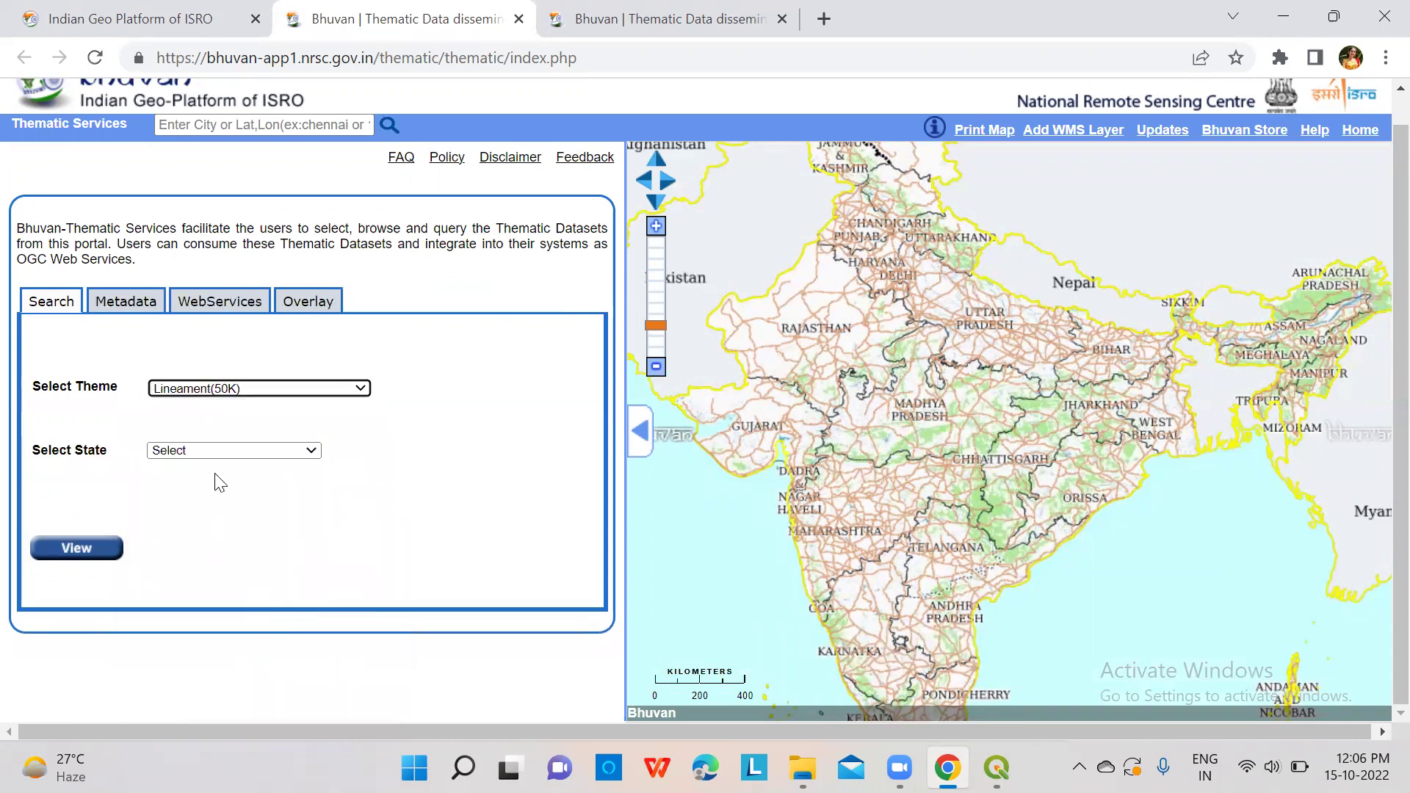
pyautogui.click(217, 451)
pyautogui.scroll(-4, 220, 418)
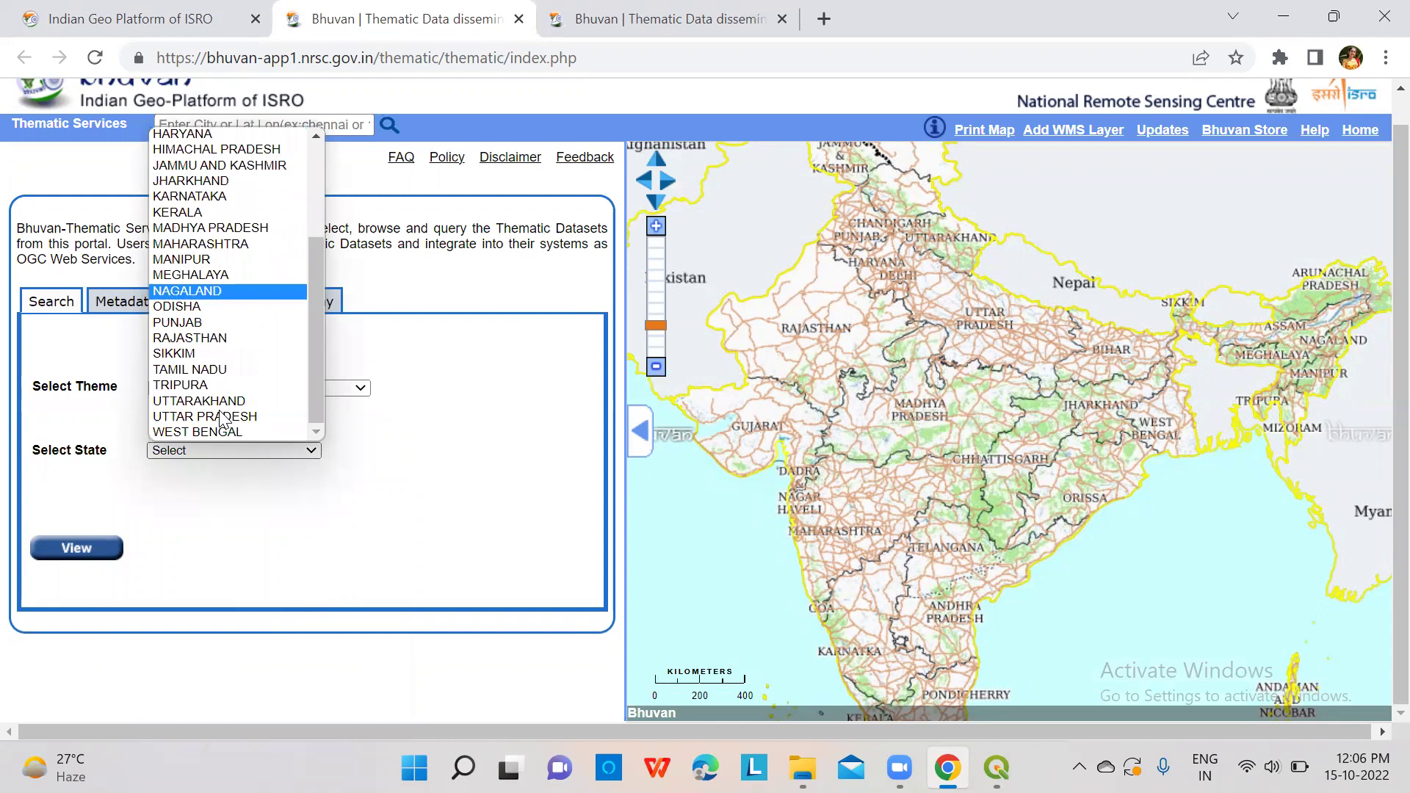
pyautogui.click(224, 244)
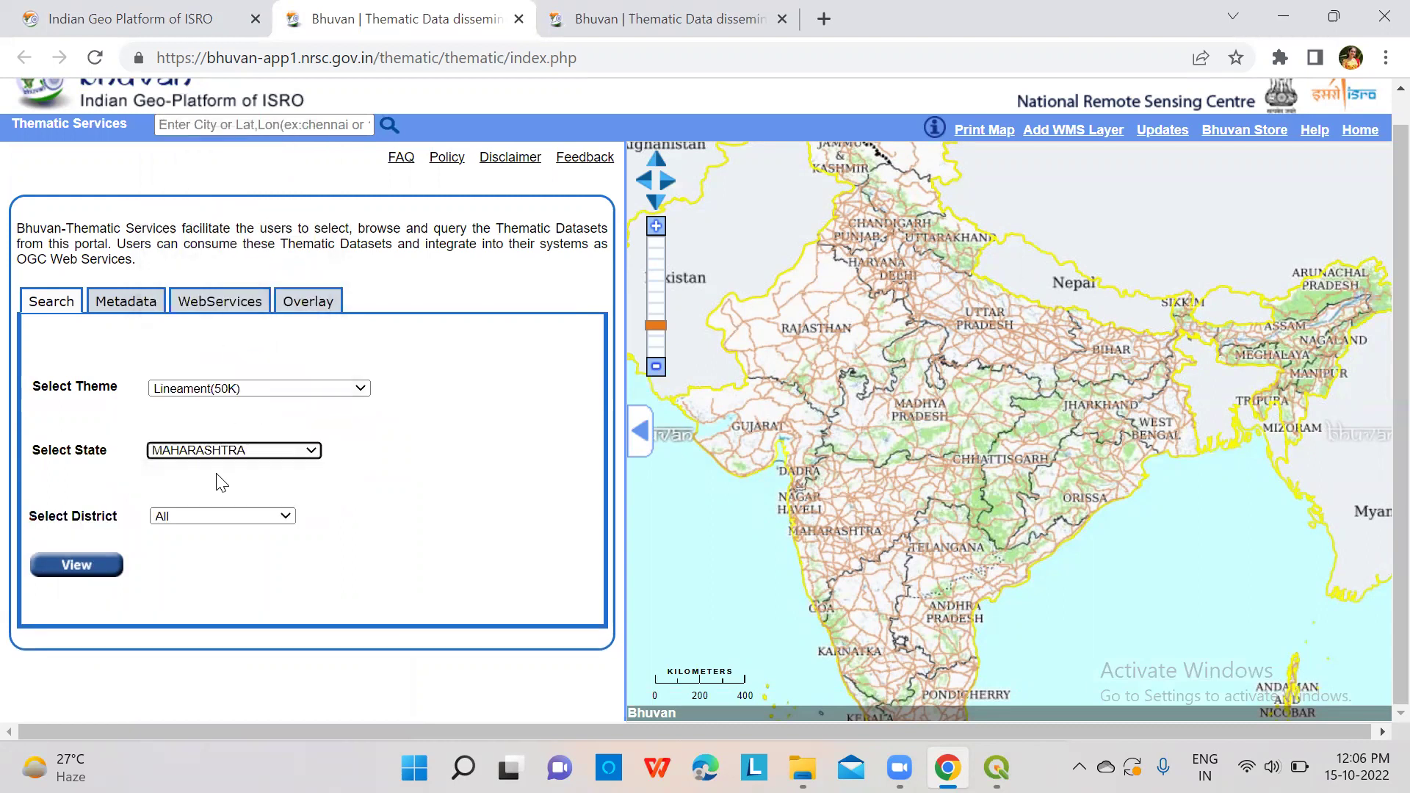
pyautogui.click(221, 517)
pyautogui.scroll(-1, 224, 485)
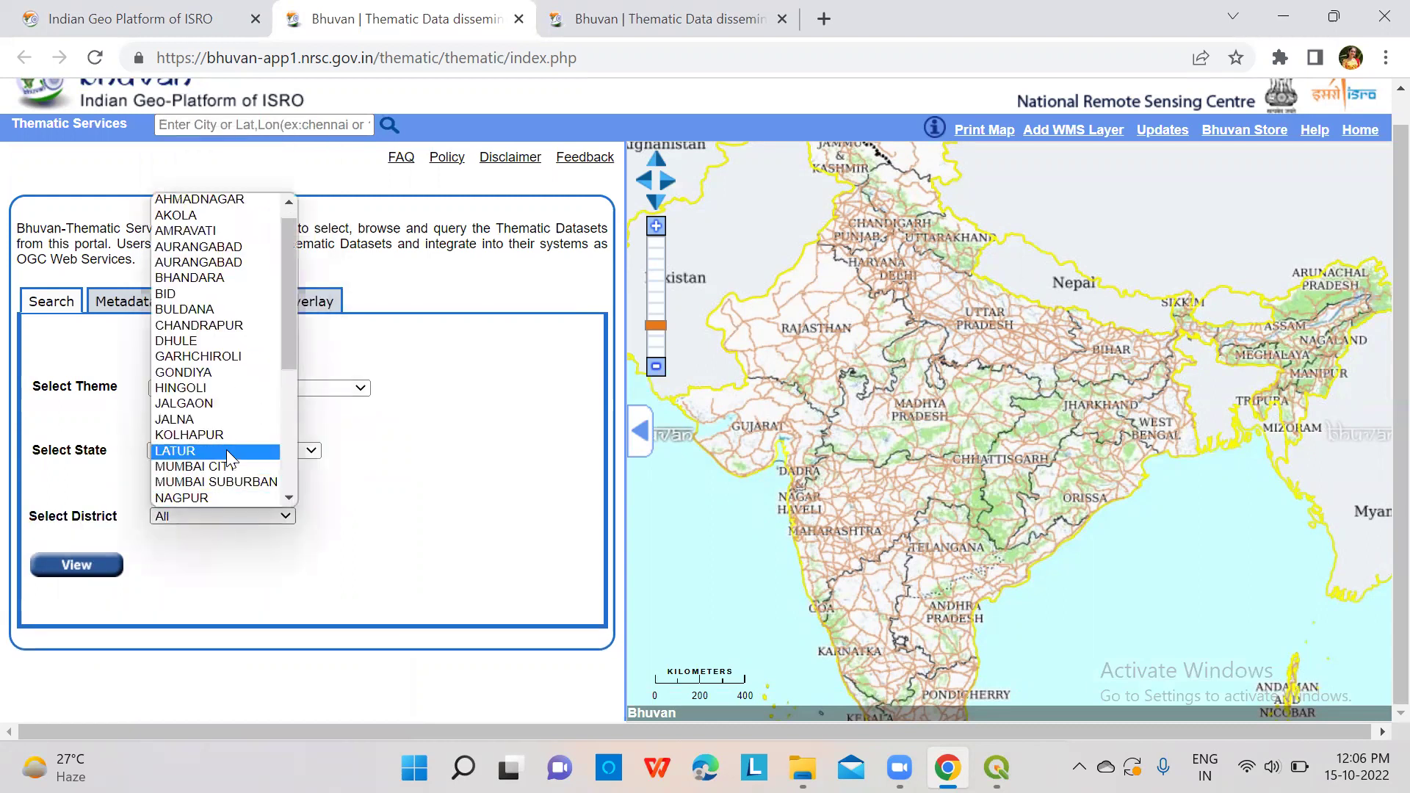
pyautogui.scroll(-3, 226, 463)
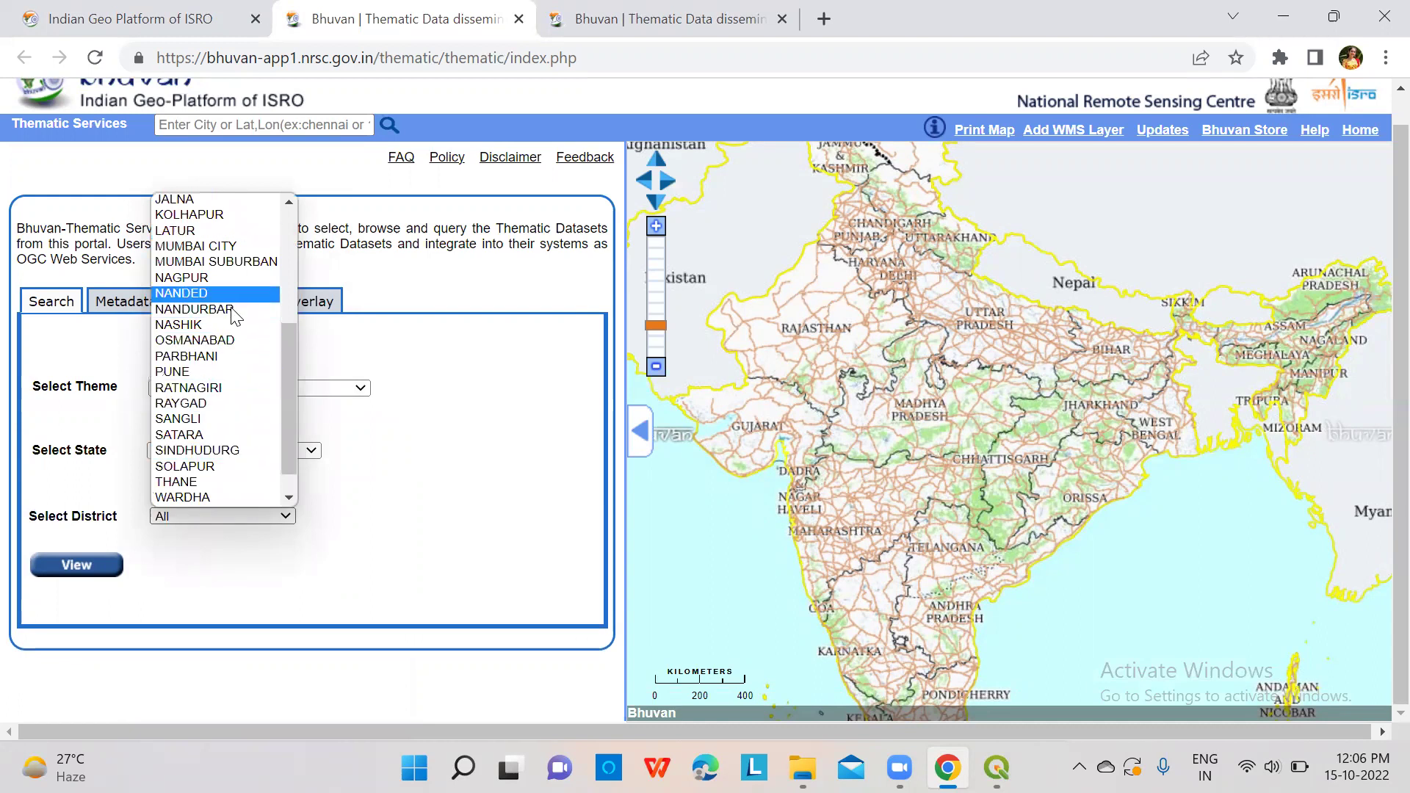
pyautogui.click(187, 325)
pyautogui.click(81, 586)
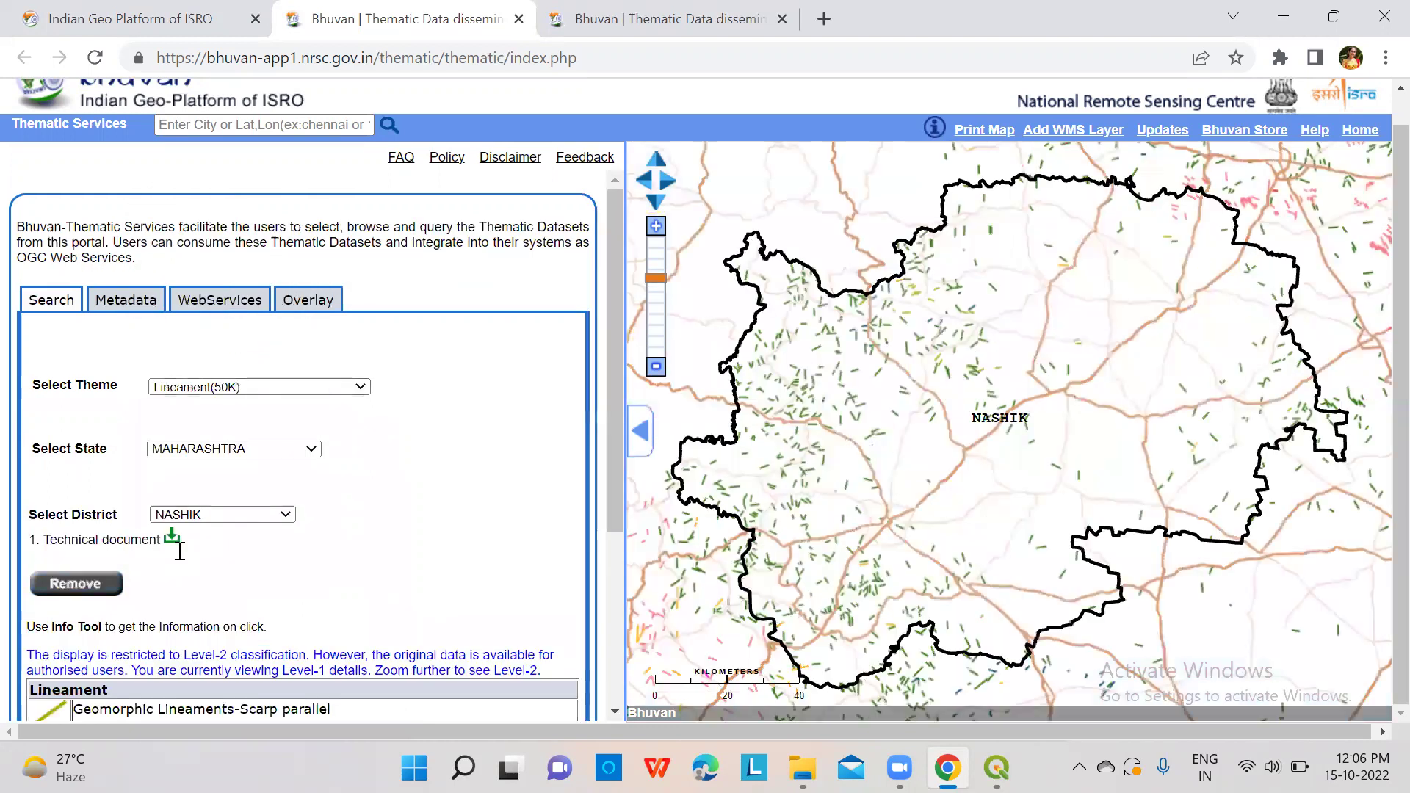
# - Show the WebServices details for lineament:MH_LN50K_0506 and select its WMS URL
pyautogui.scroll(-3, 164, 495)
pyautogui.scroll(3, 242, 365)
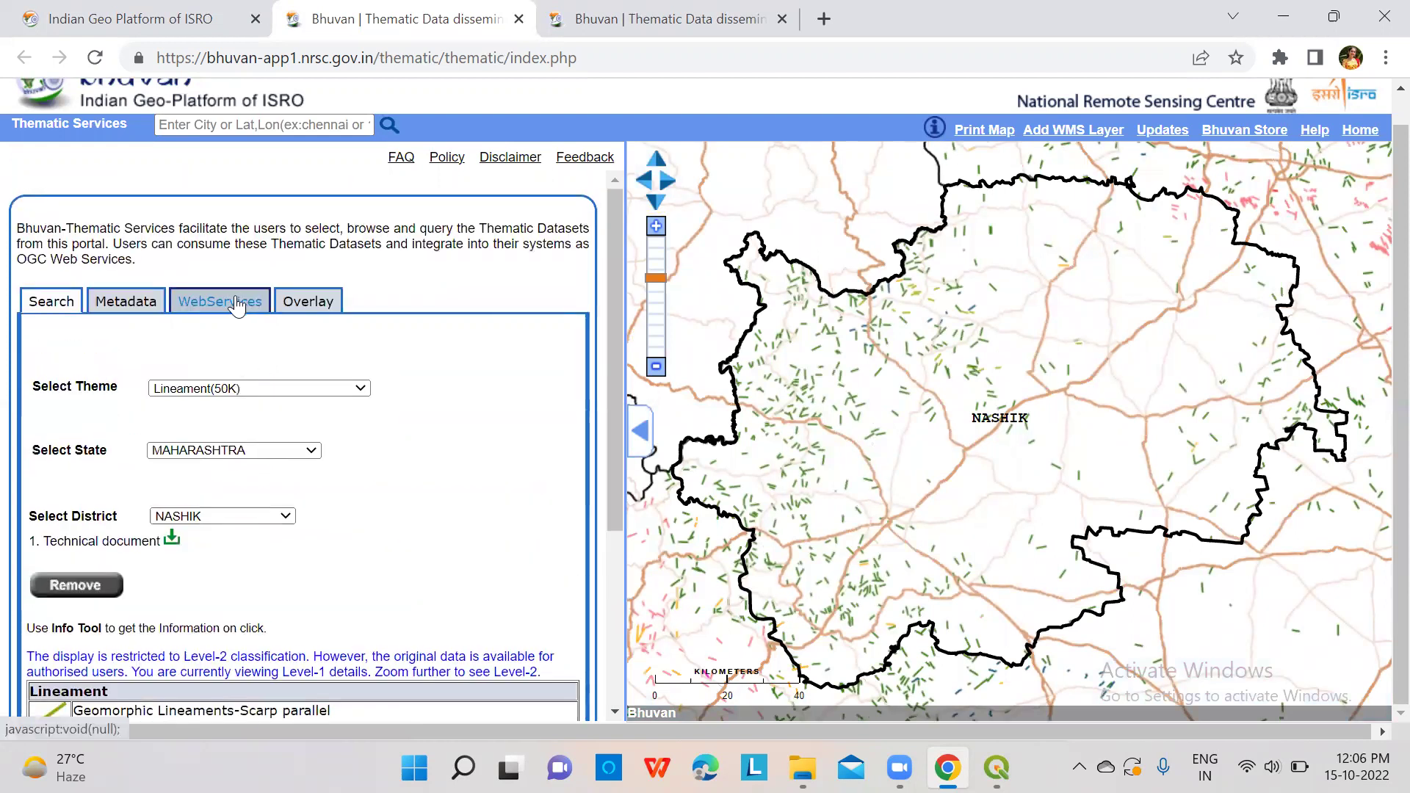
pyautogui.click(236, 300)
pyautogui.scroll(-2, 66, 580)
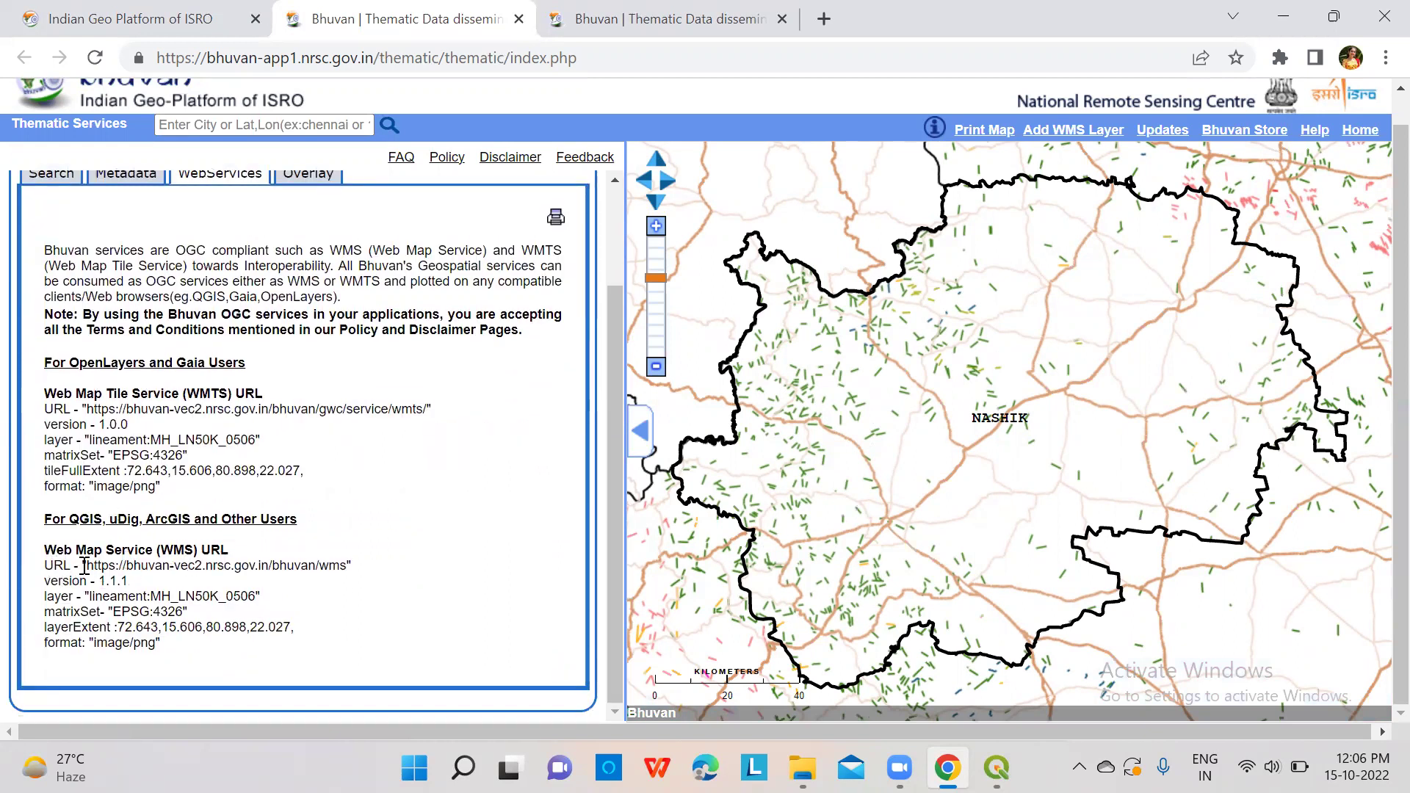
pyautogui.moveTo(88, 566); pyautogui.dragTo(351, 570)
pyautogui.hotkey('ctrl', 'c')
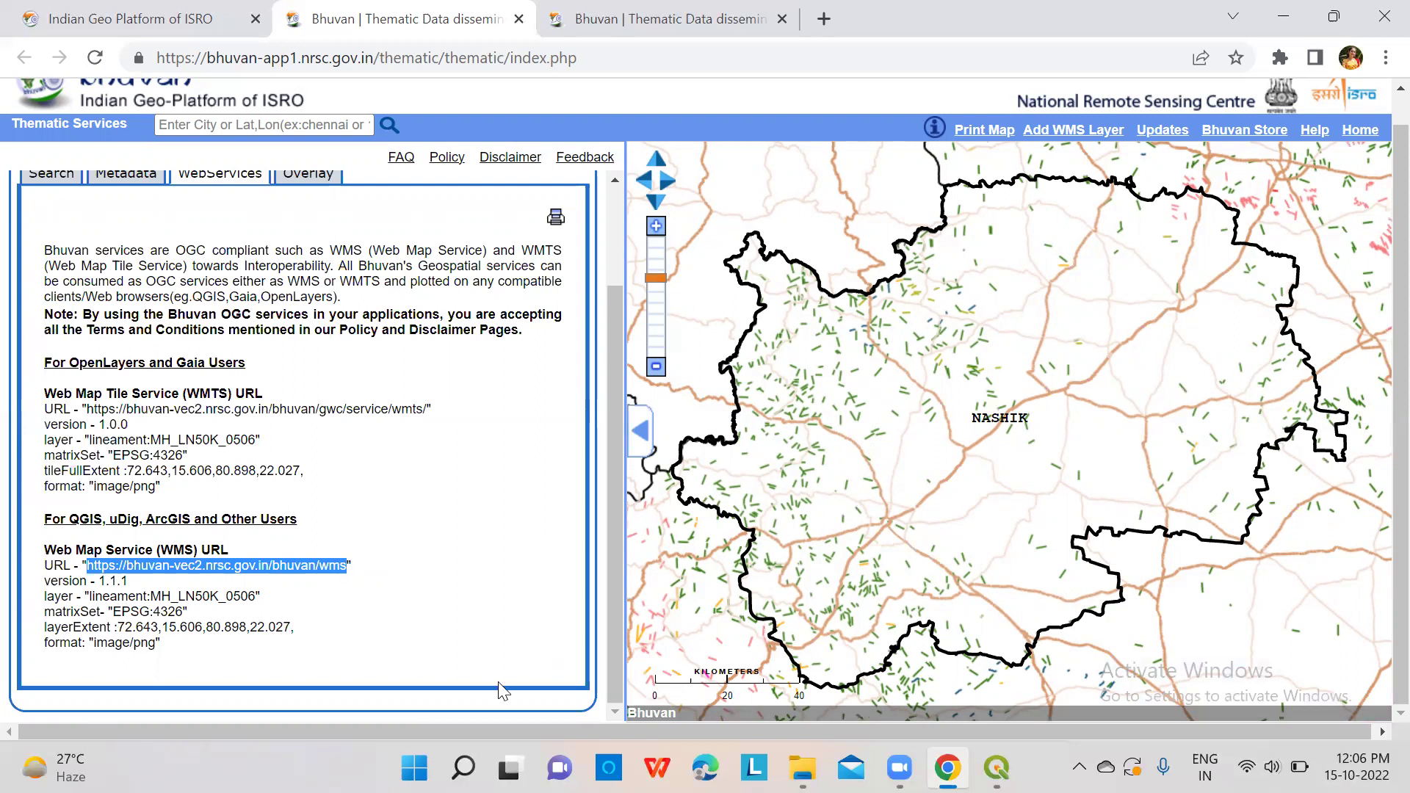
# - In QGIS, enable the Browser (2) panel and enlarge it
pyautogui.click(996, 768)
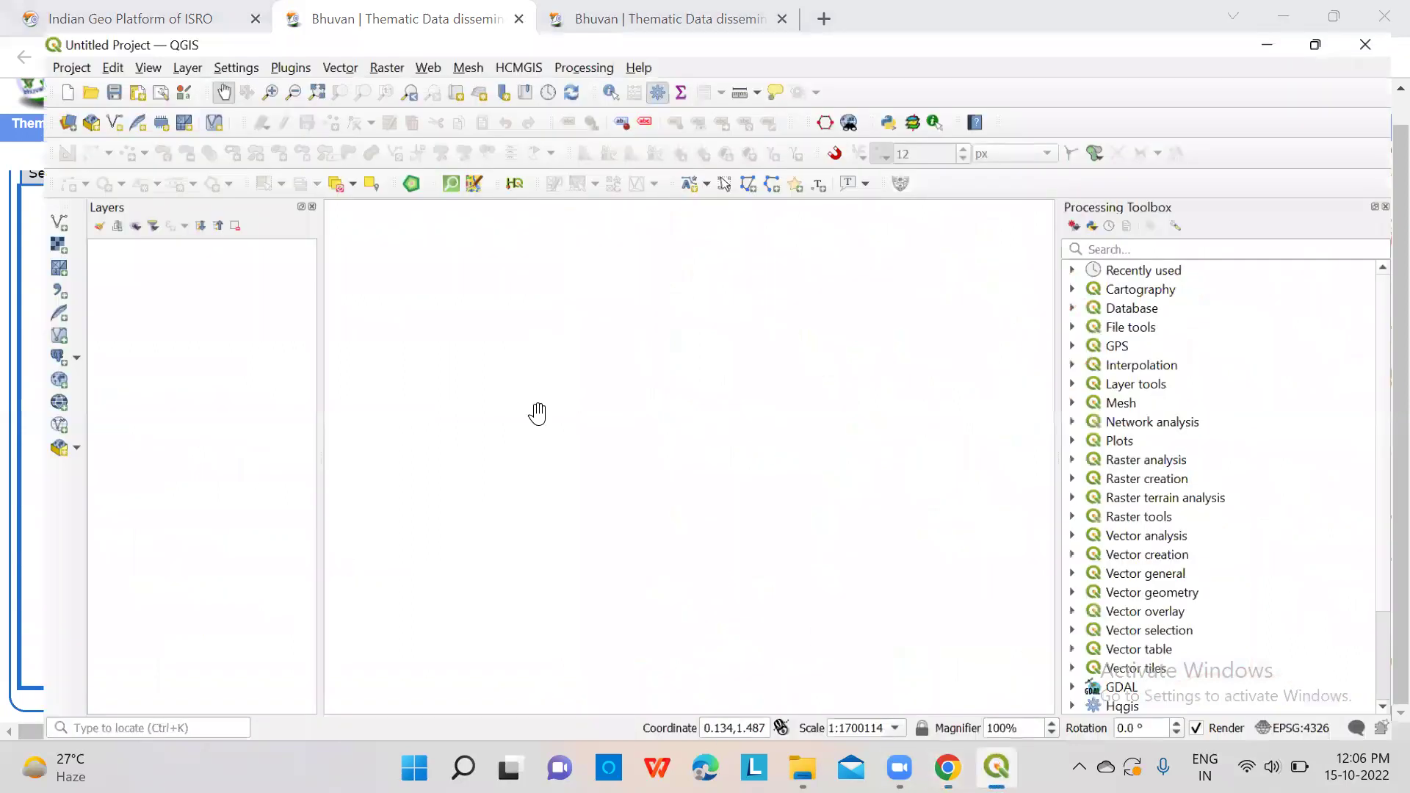
pyautogui.rightClick(773, 37)
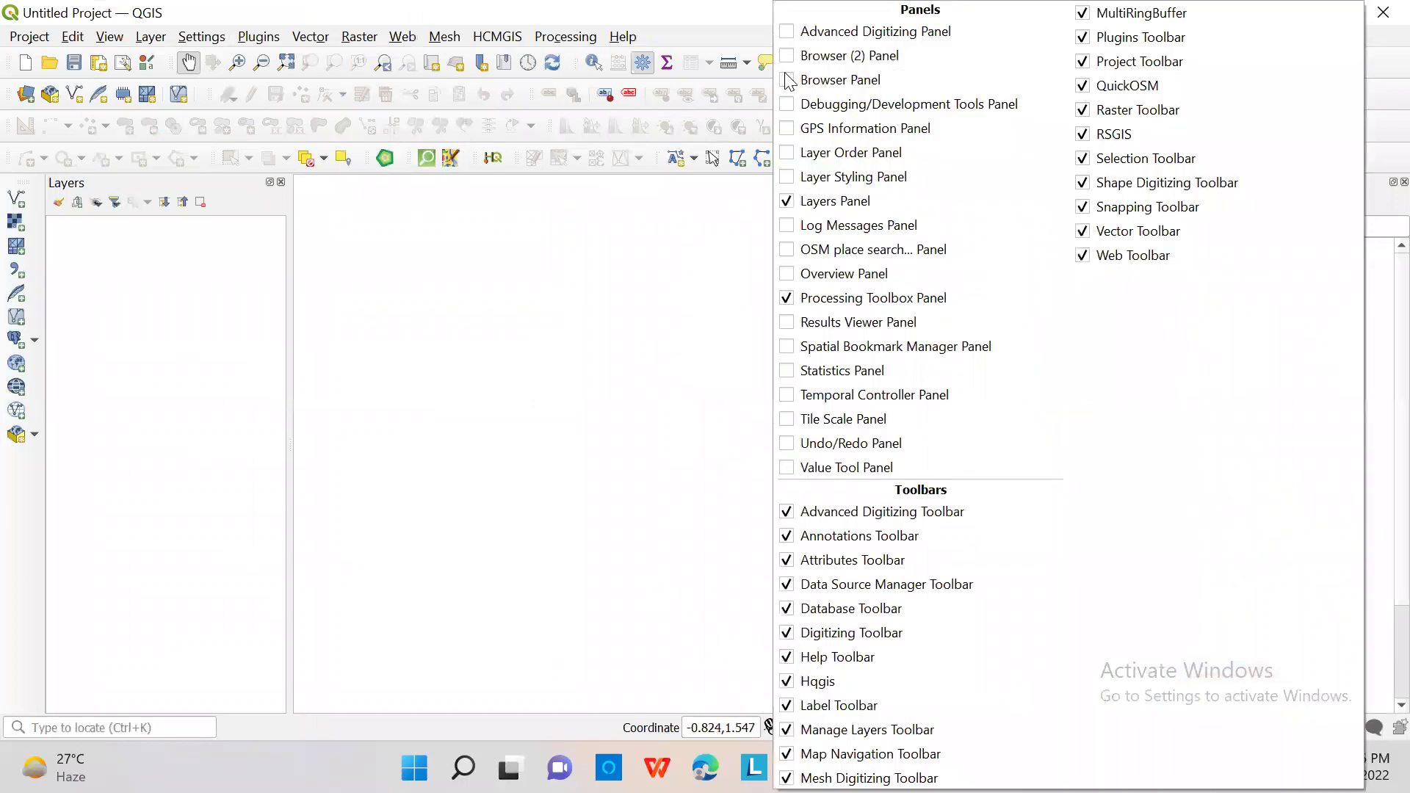
pyautogui.click(789, 54)
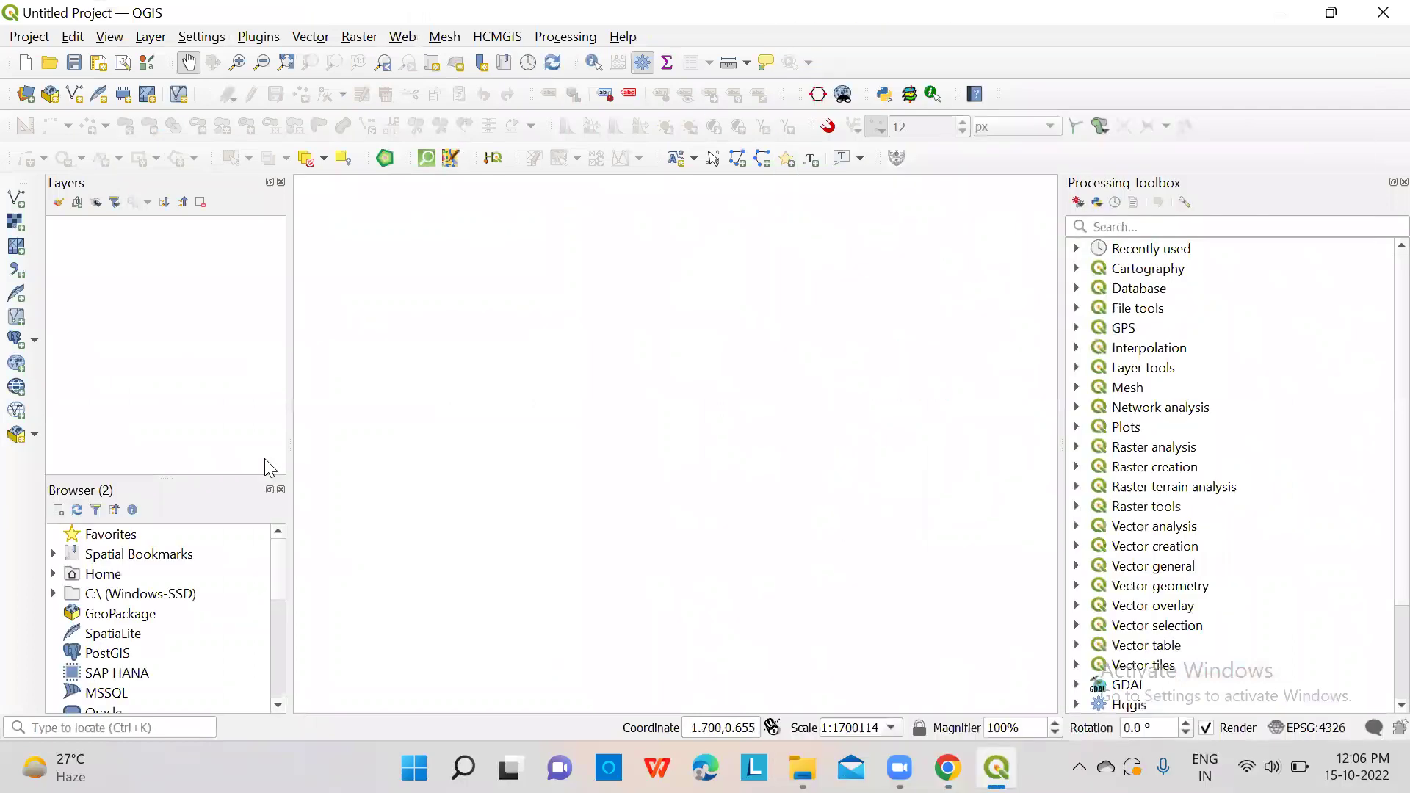
pyautogui.moveTo(227, 477); pyautogui.dragTo(219, 224)
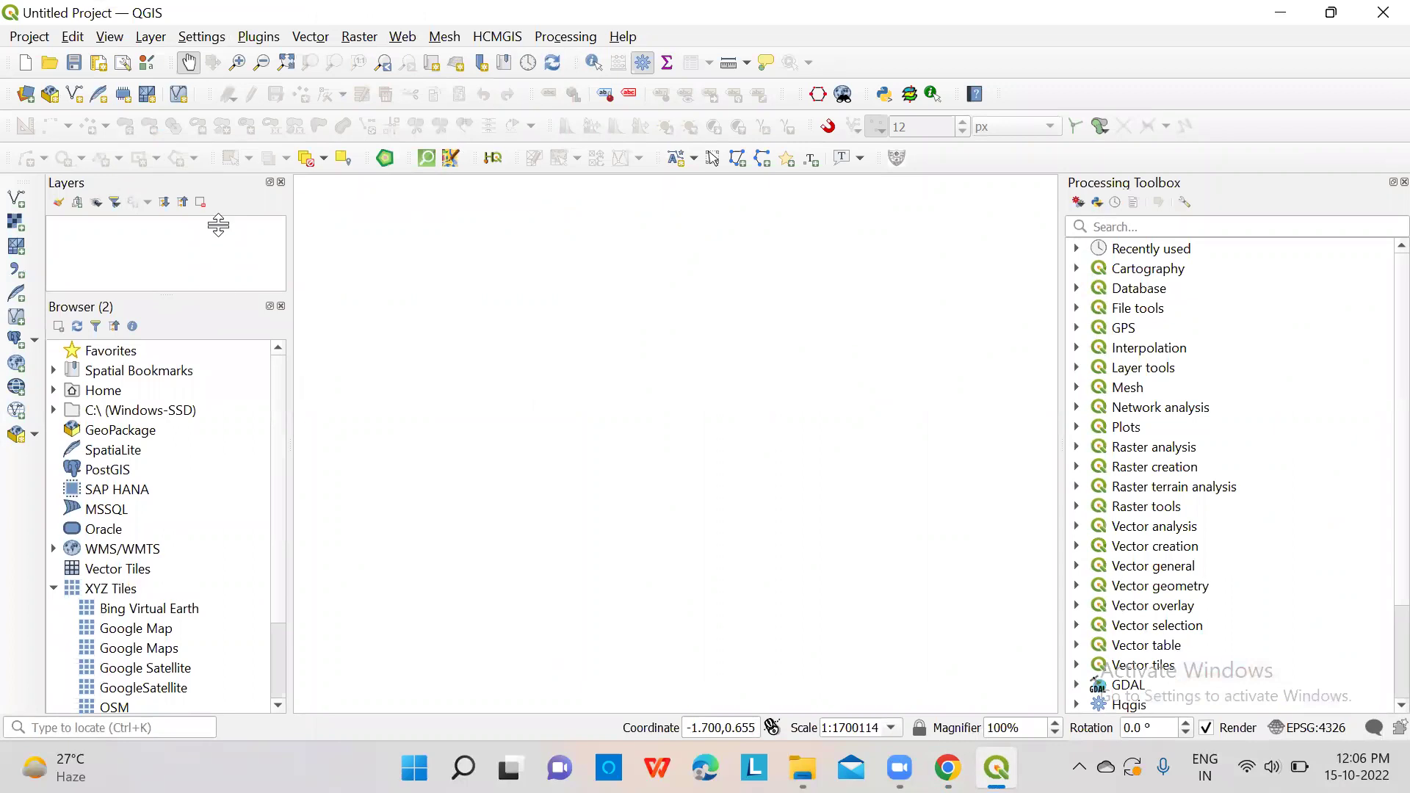
# - Expand the WMS/WMTS connections and bring up their context menu
pyautogui.click(53, 549)
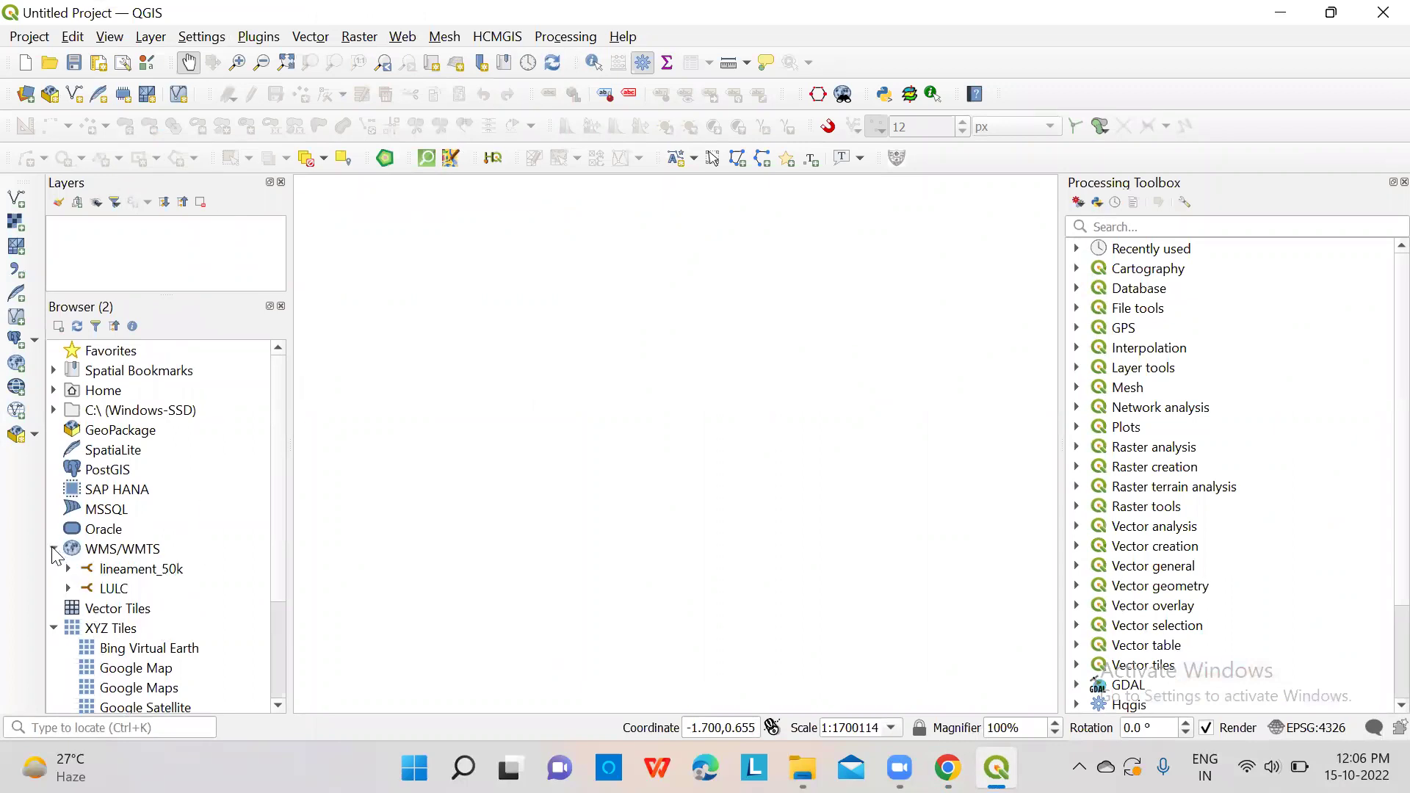
pyautogui.click(141, 549)
pyautogui.rightClick(142, 550)
pyautogui.click(195, 558)
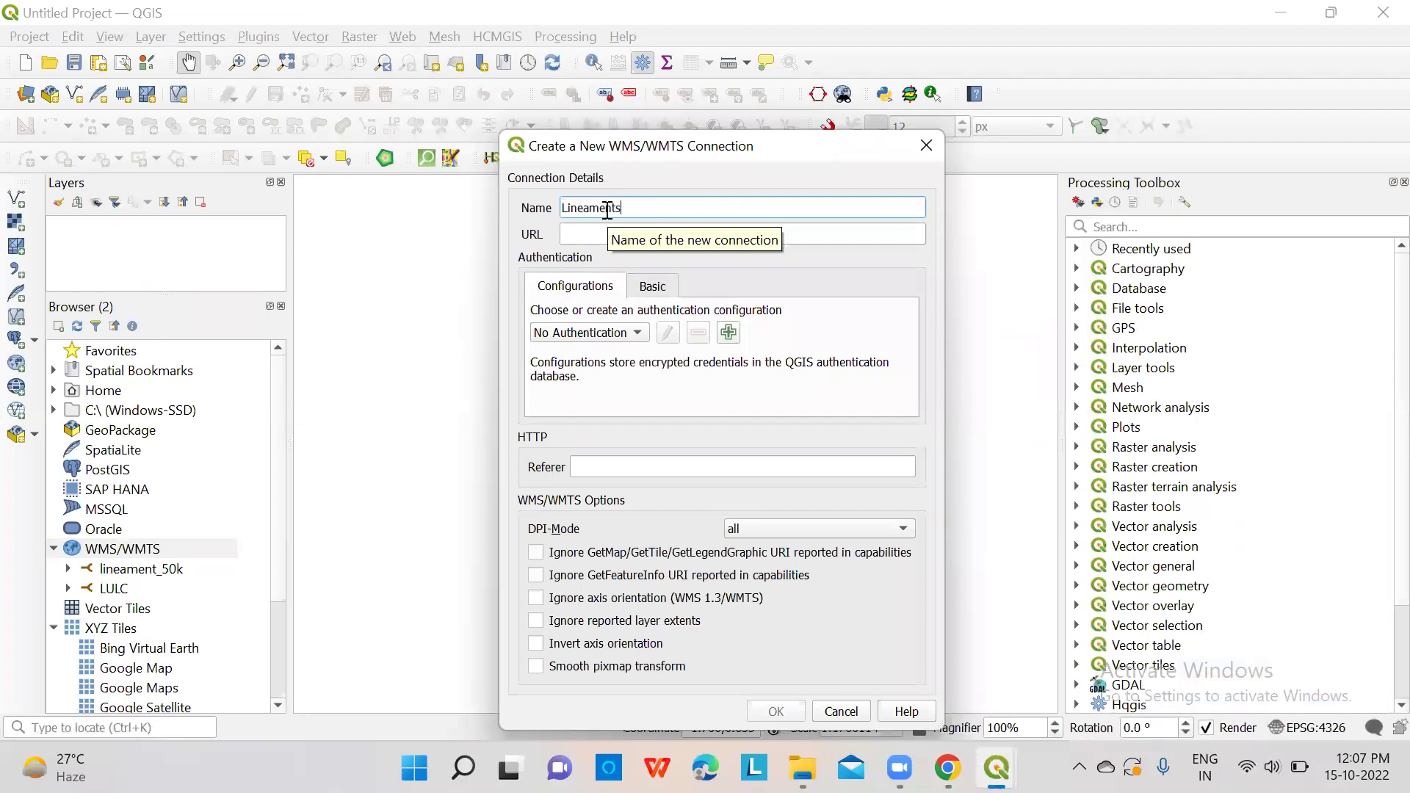
pyautogui.click(608, 235)
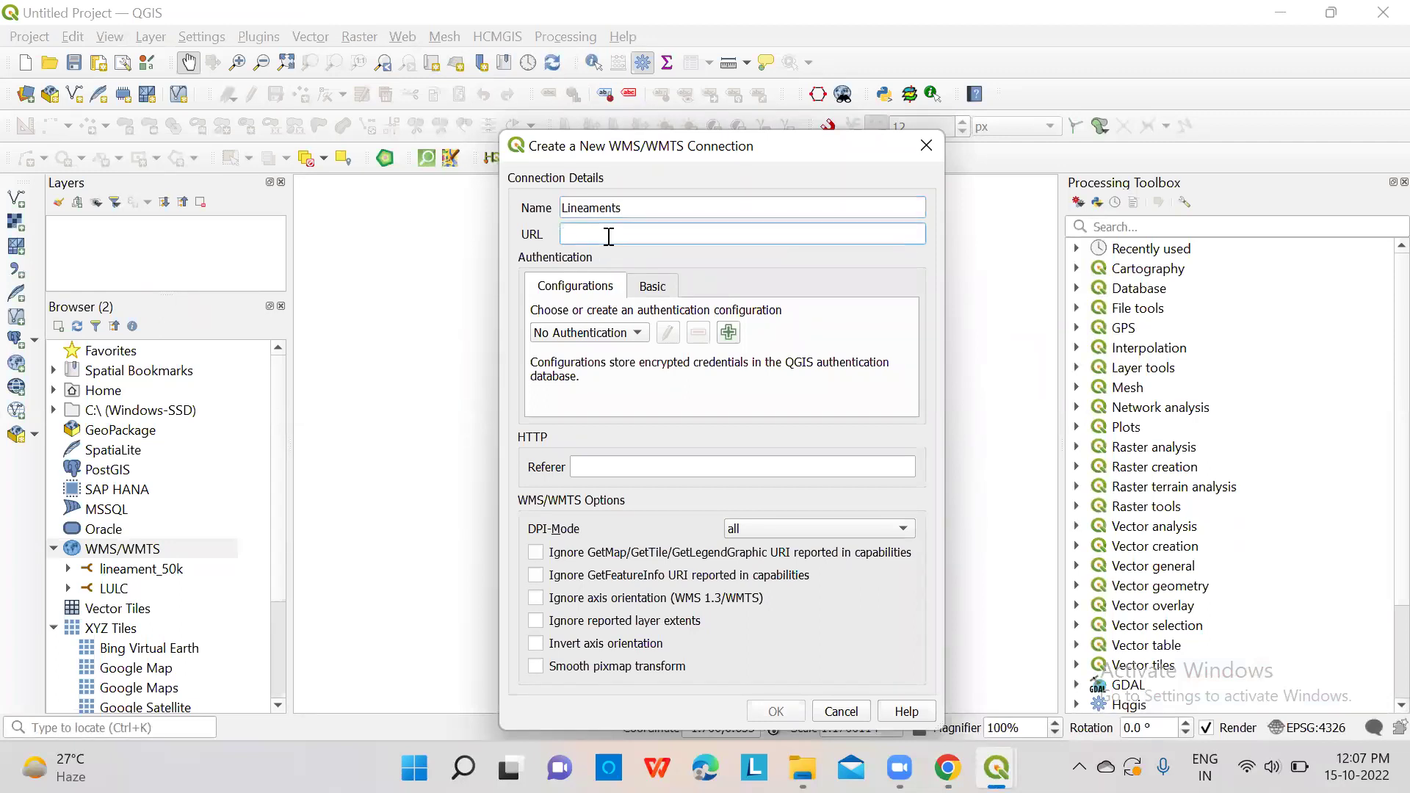
pyautogui.hotkey('ctrl', 'v')
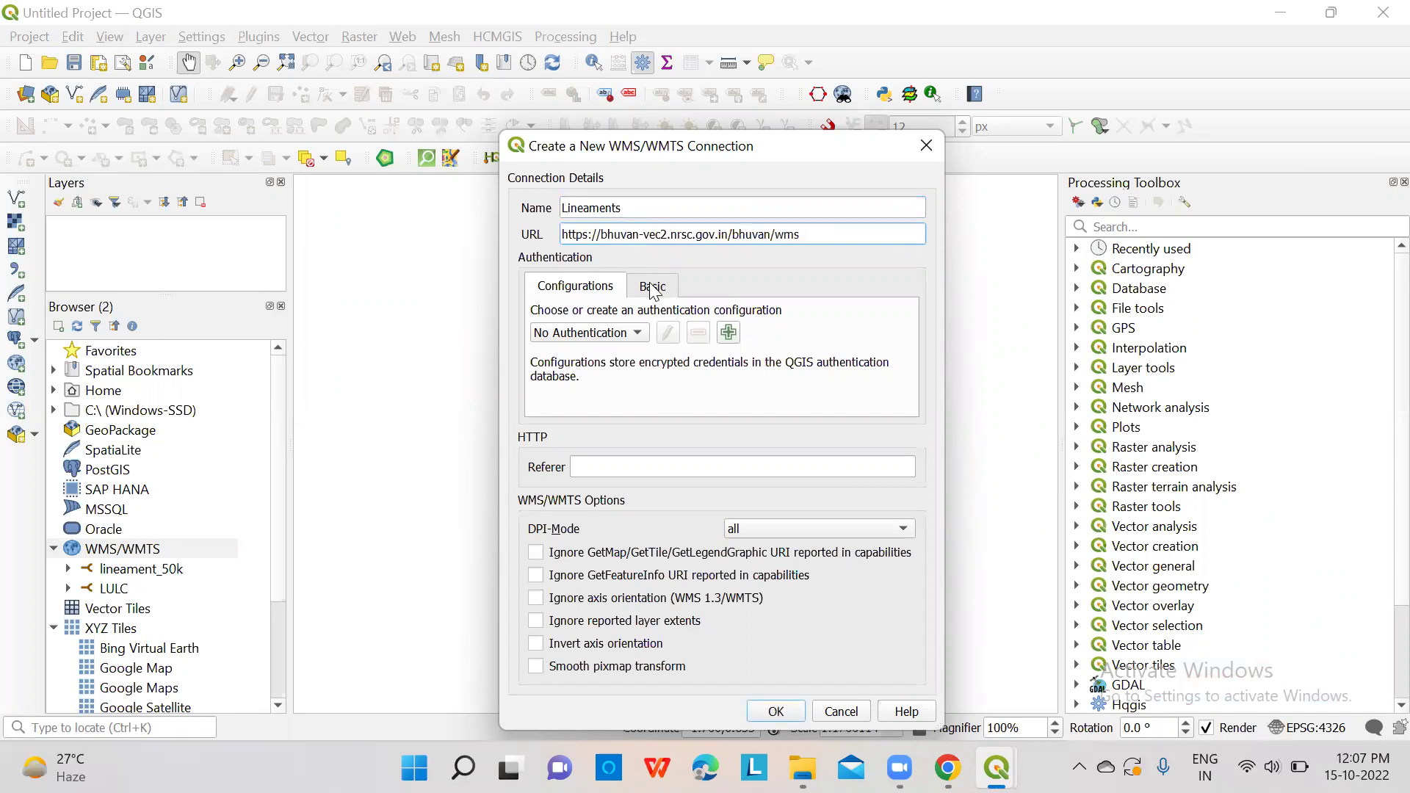
pyautogui.click(780, 715)
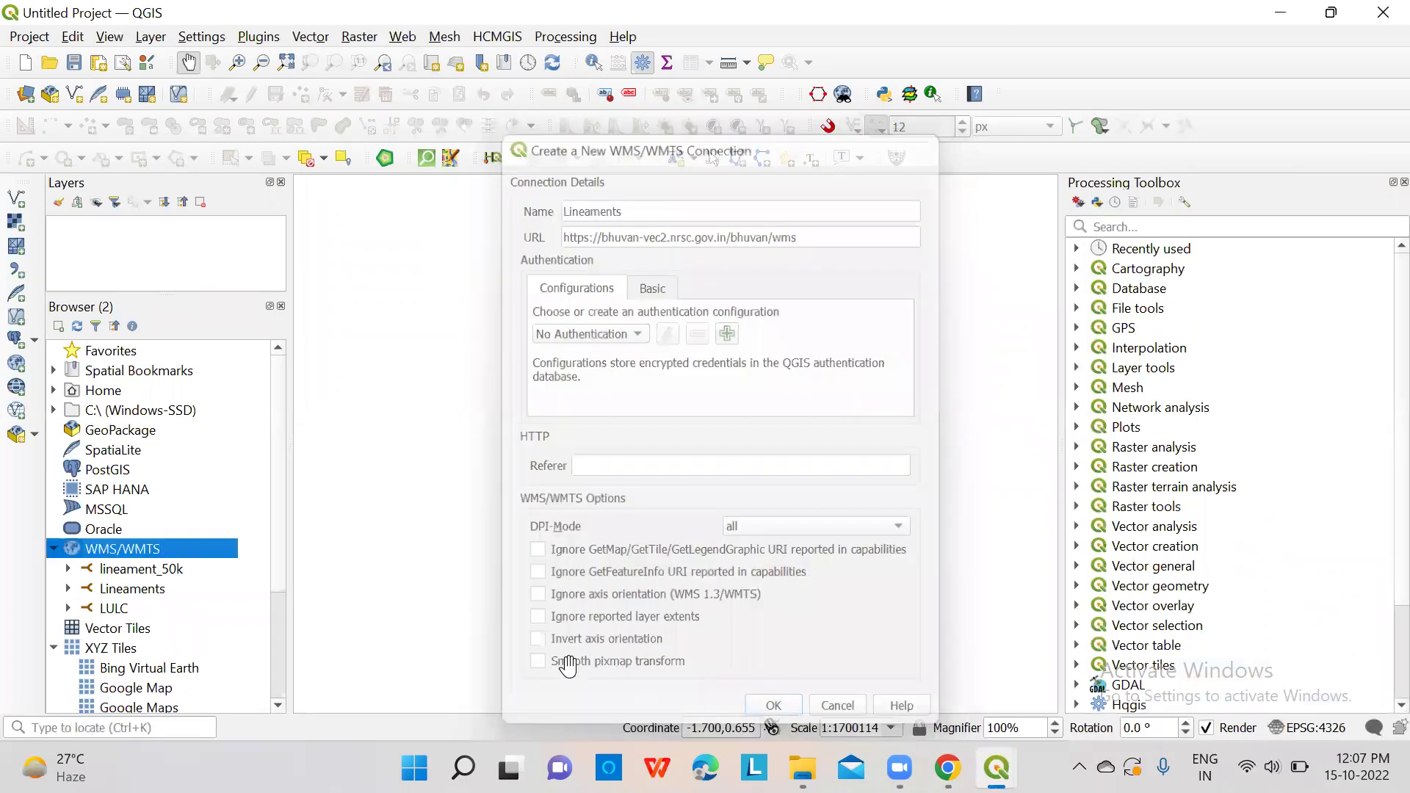
# - Expand the Lineaments connection and its GeoServer Web Map Service to list layers
pyautogui.doubleClick(129, 591)
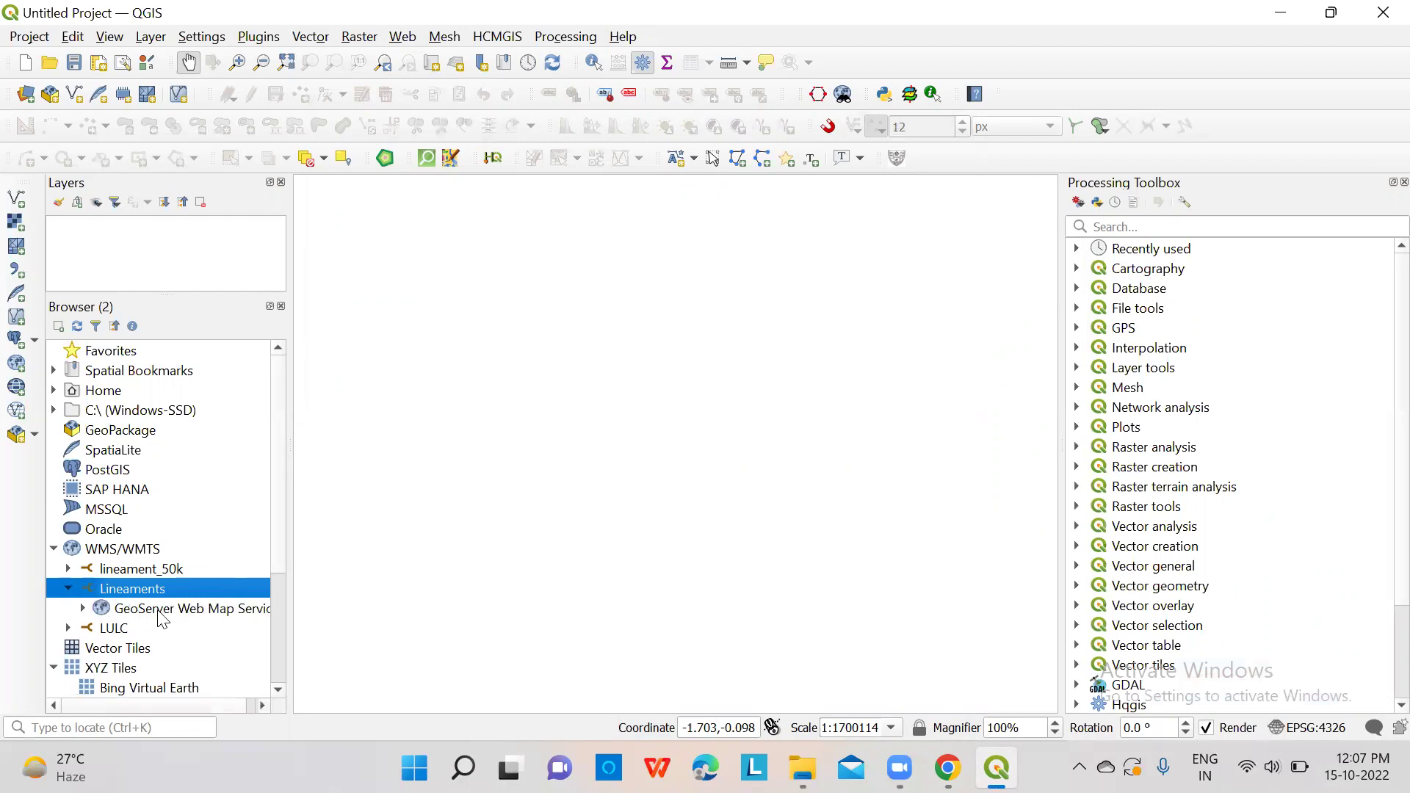
pyautogui.click(215, 615)
pyautogui.doubleClick(215, 615)
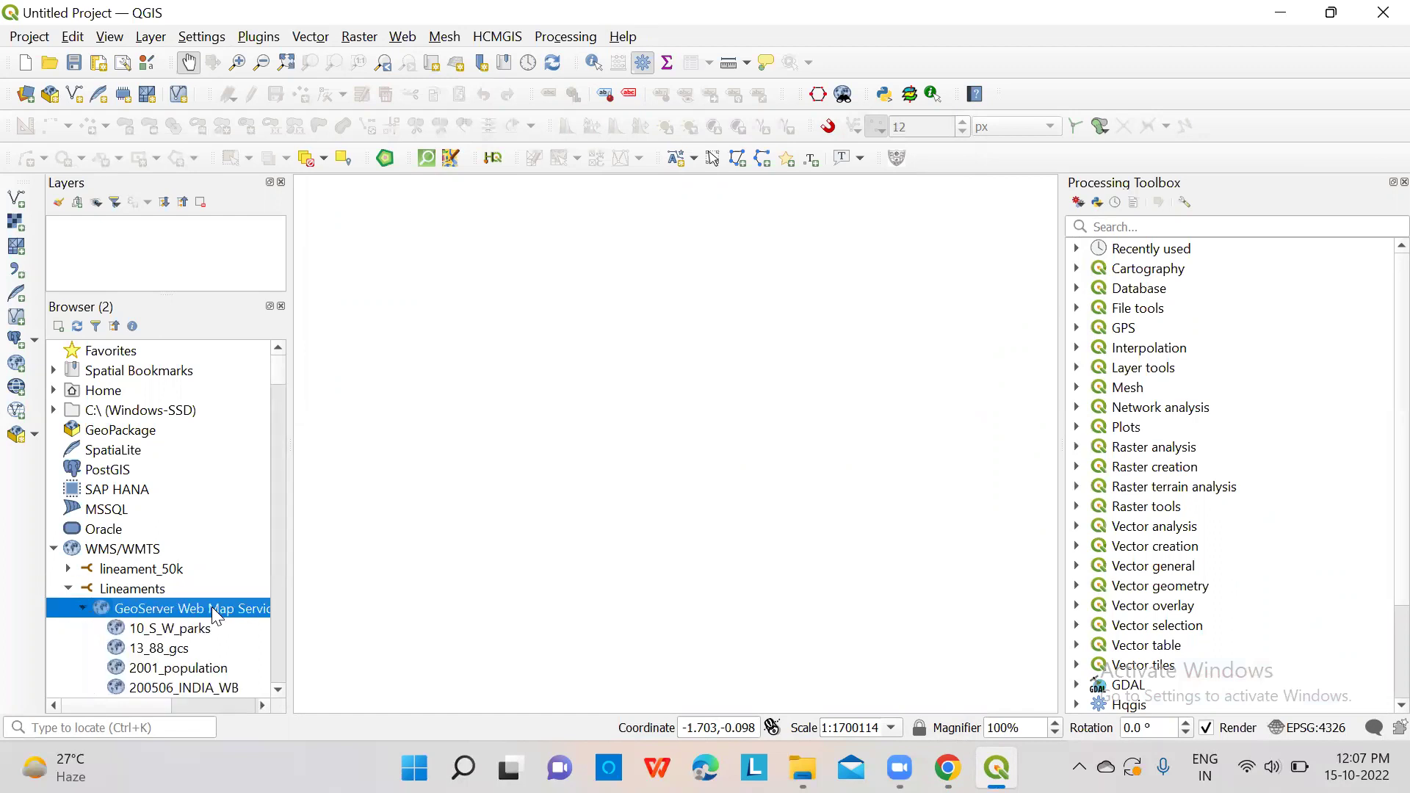
# - Scroll through the GeoServer layer list to locate MH_LN50K_0506
pyautogui.moveTo(280, 387); pyautogui.dragTo(283, 525)
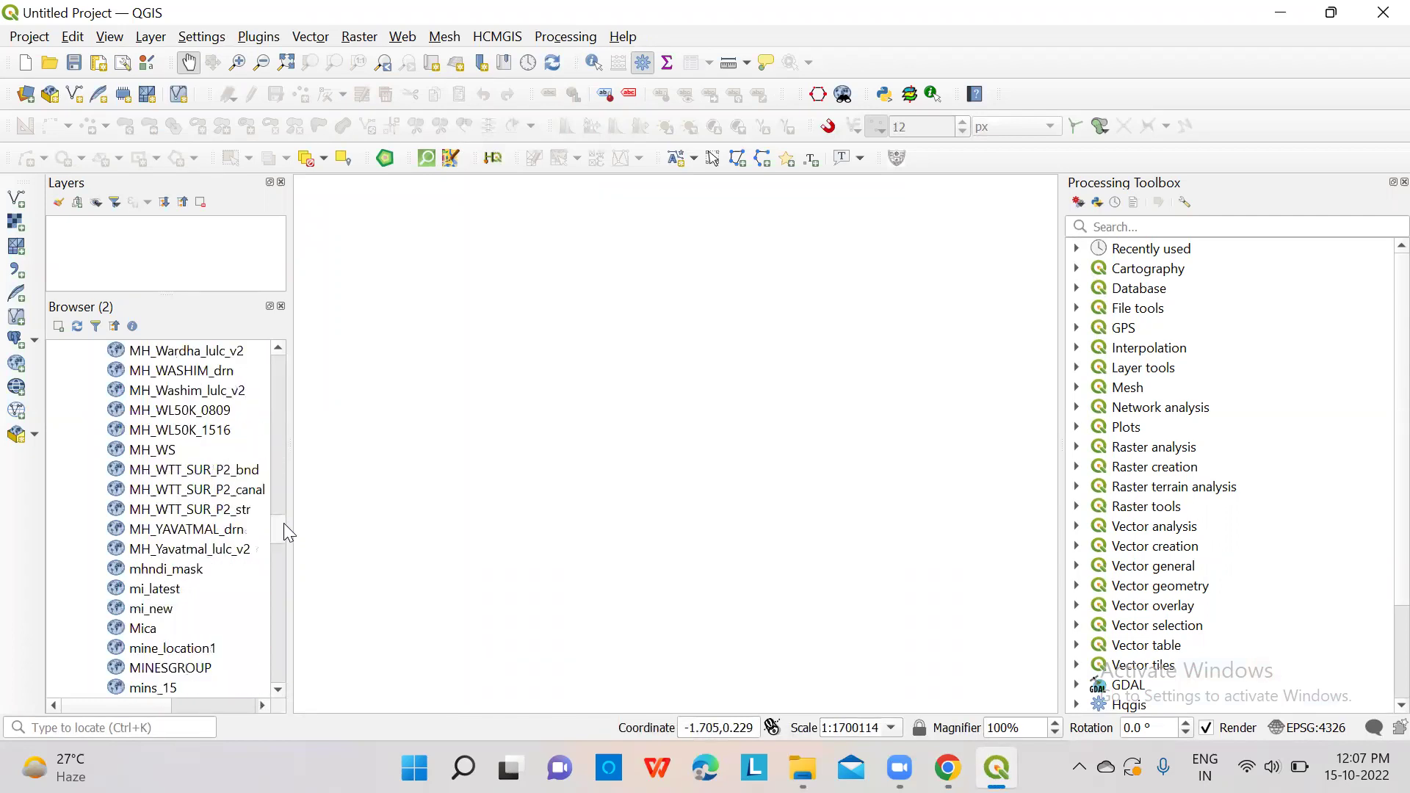
pyautogui.scroll(1, 133, 549)
pyautogui.scroll(4, 180, 530)
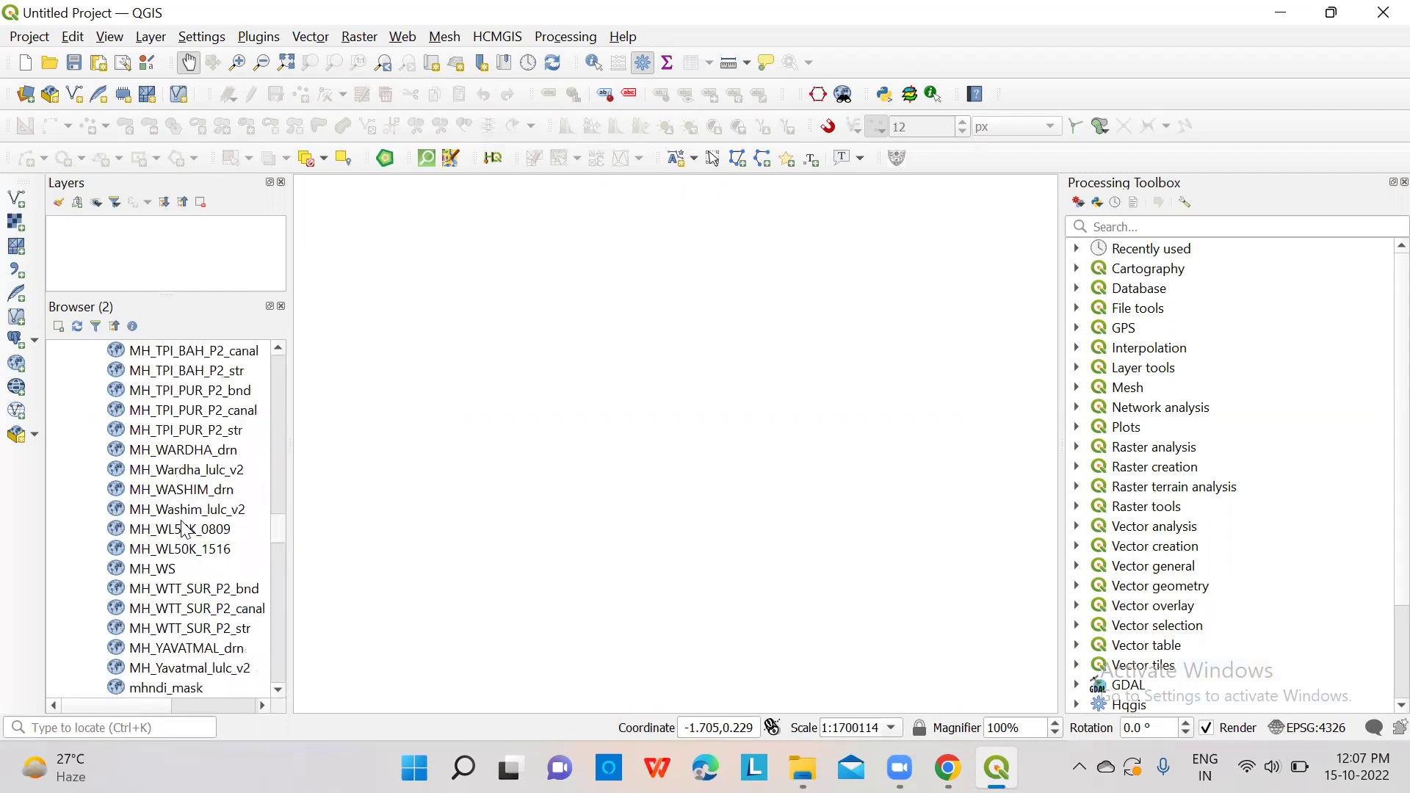
pyautogui.scroll(2, 184, 529)
pyautogui.scroll(-9, 183, 529)
pyautogui.scroll(-1, 183, 529)
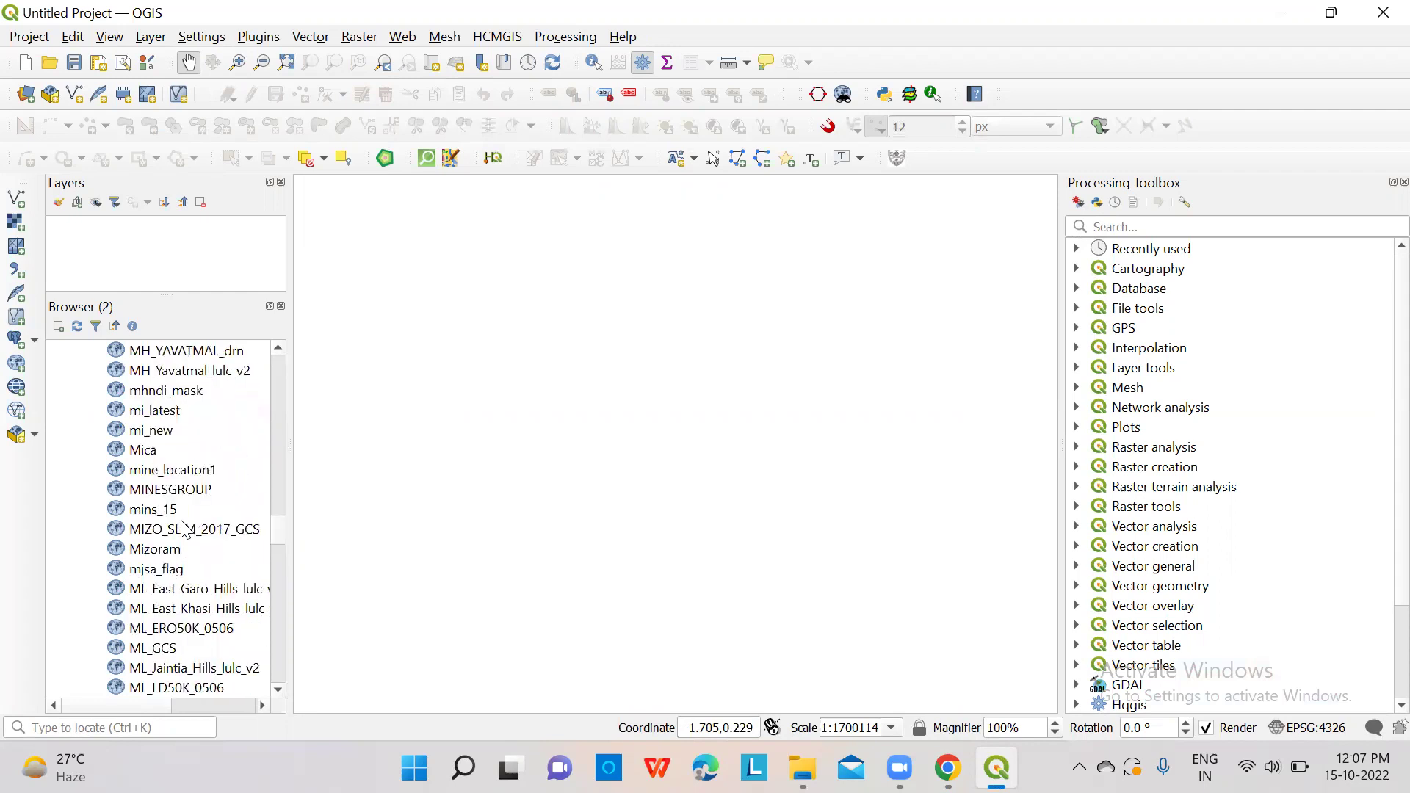
pyautogui.scroll(-1, 184, 530)
pyautogui.scroll(3, 184, 528)
pyautogui.scroll(3, 315, 449)
pyautogui.scroll(5, 183, 517)
pyautogui.scroll(10, 184, 518)
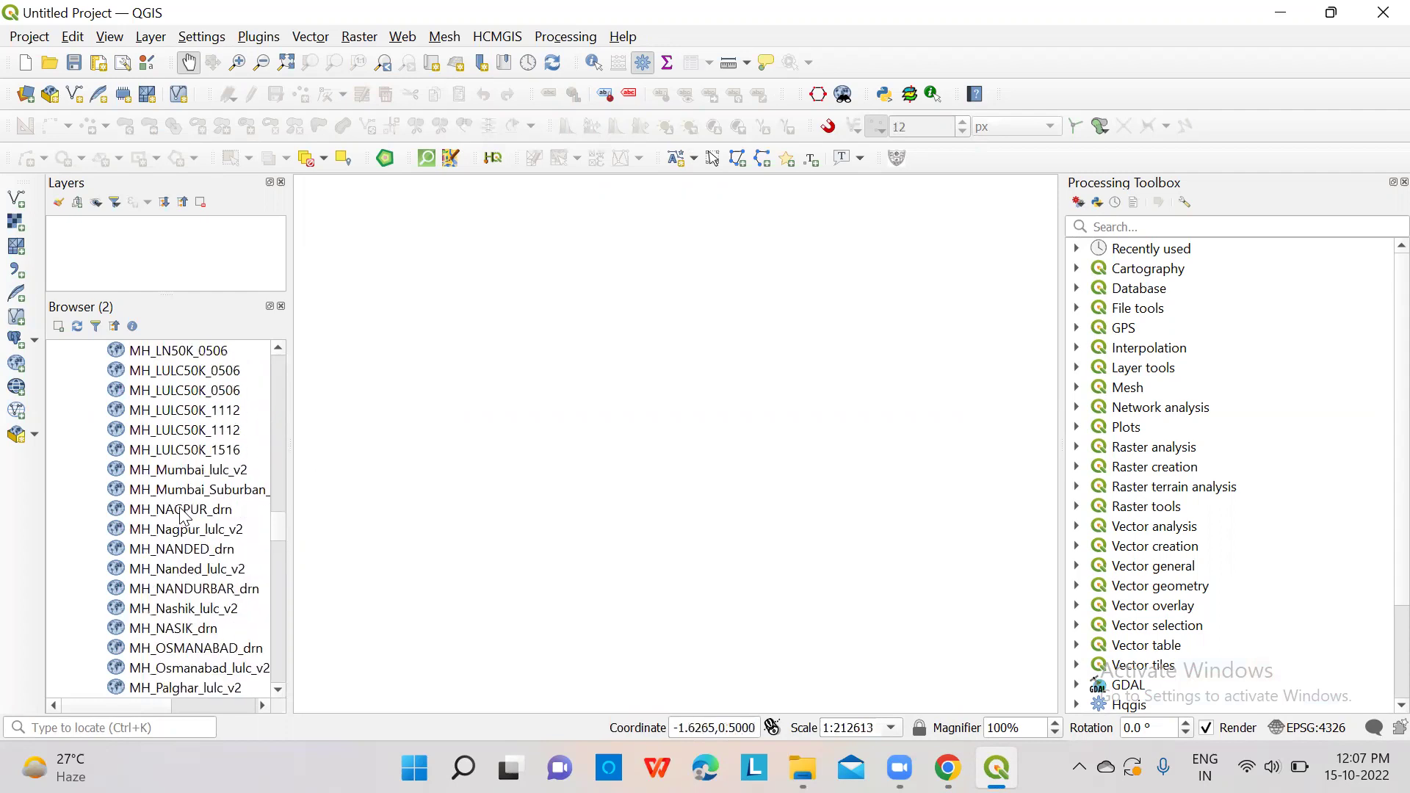
pyautogui.scroll(2, 180, 502)
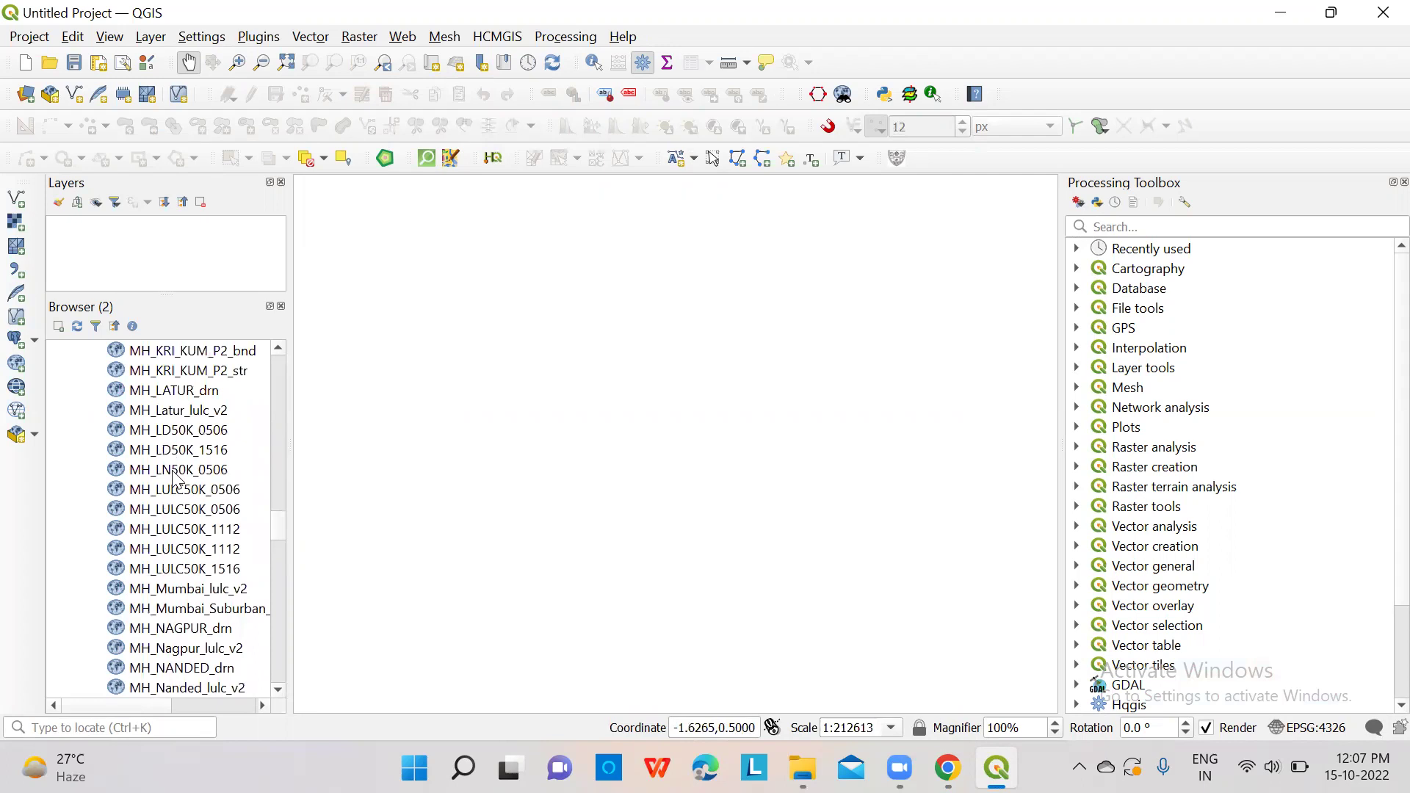
# - Add MH_LN50K_0506 to the map and enlarge the Layers panel to show its legend
pyautogui.click(211, 471)
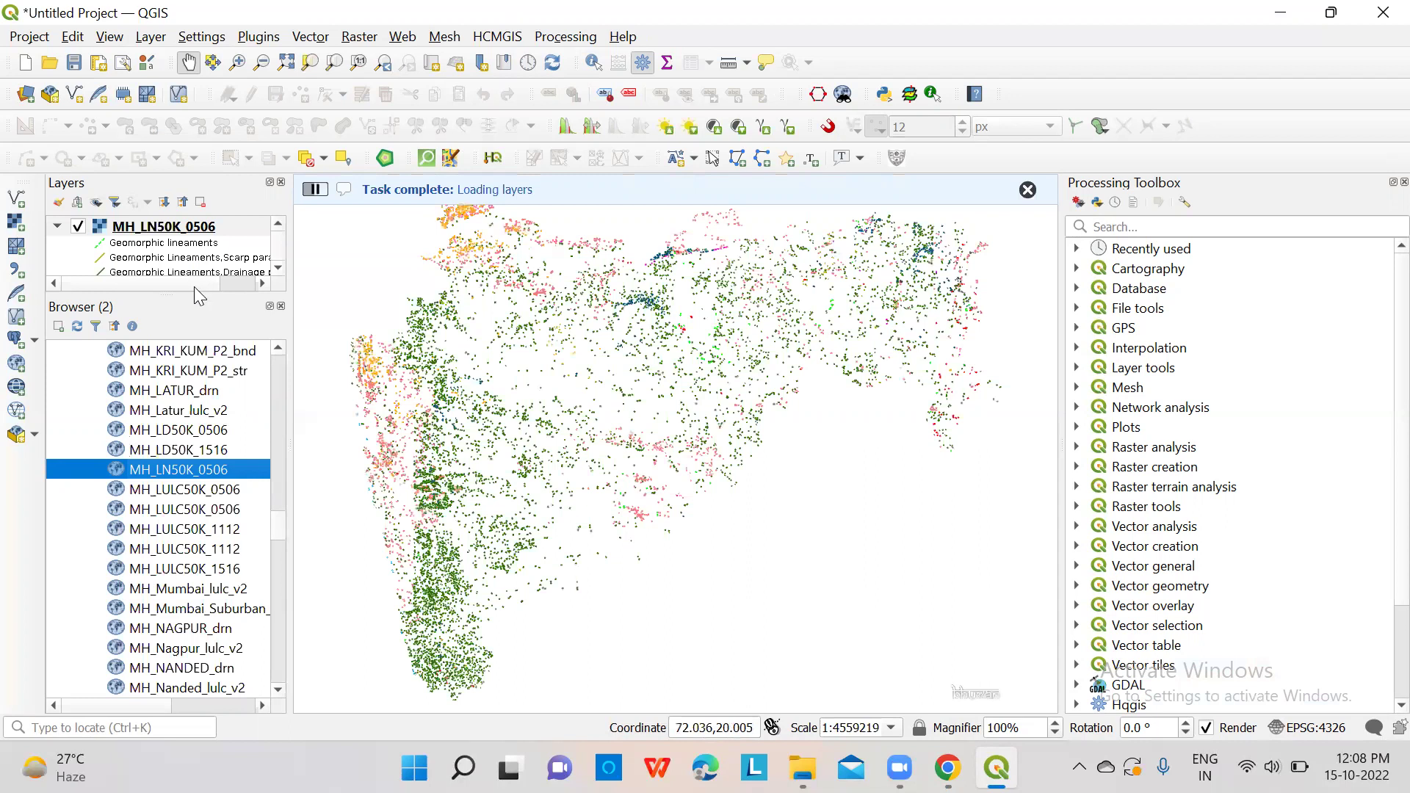
pyautogui.moveTo(192, 290); pyautogui.dragTo(192, 615)
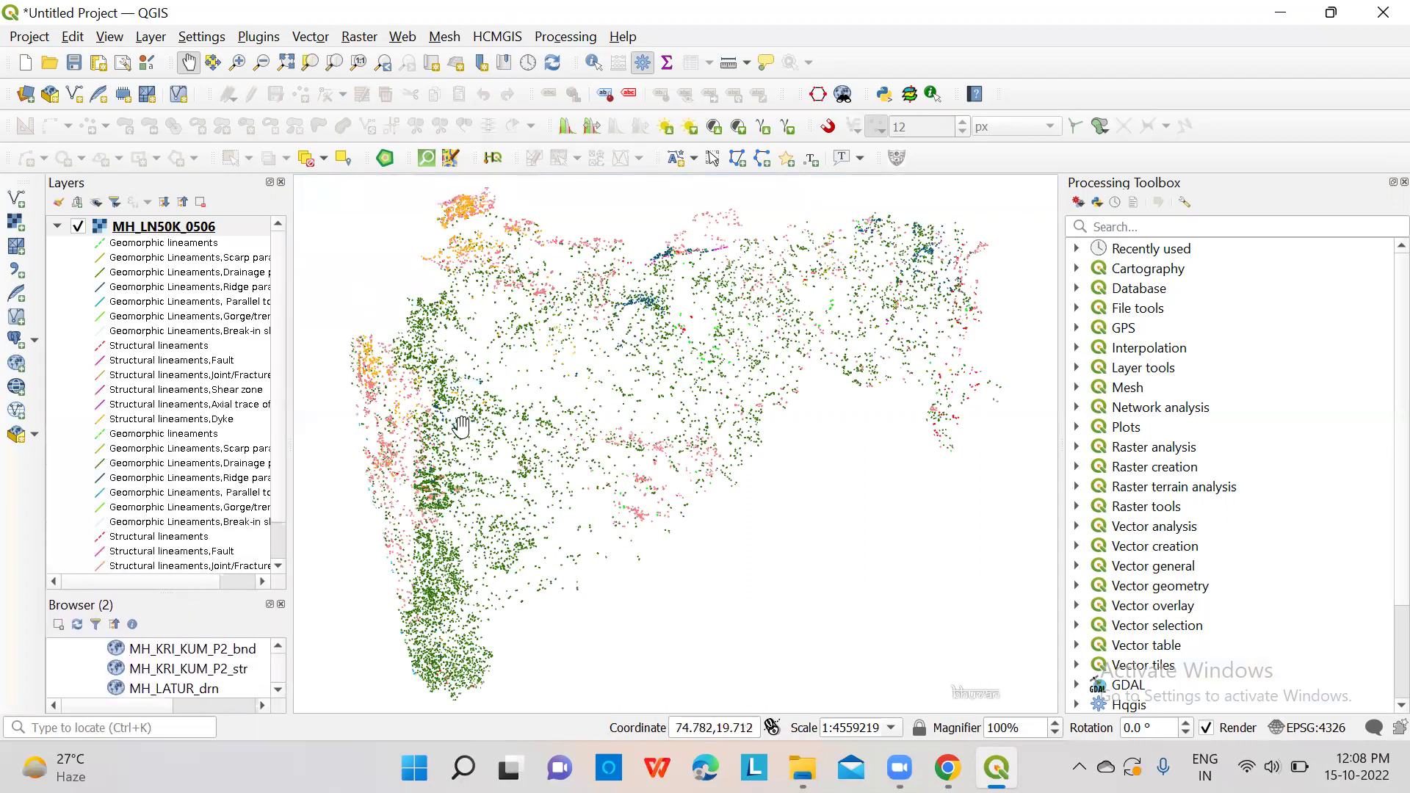
# - Zoom and pan over western Maharashtra to see individual lineament strokes
pyautogui.scroll(1, 462, 428)
pyautogui.scroll(1, 499, 405)
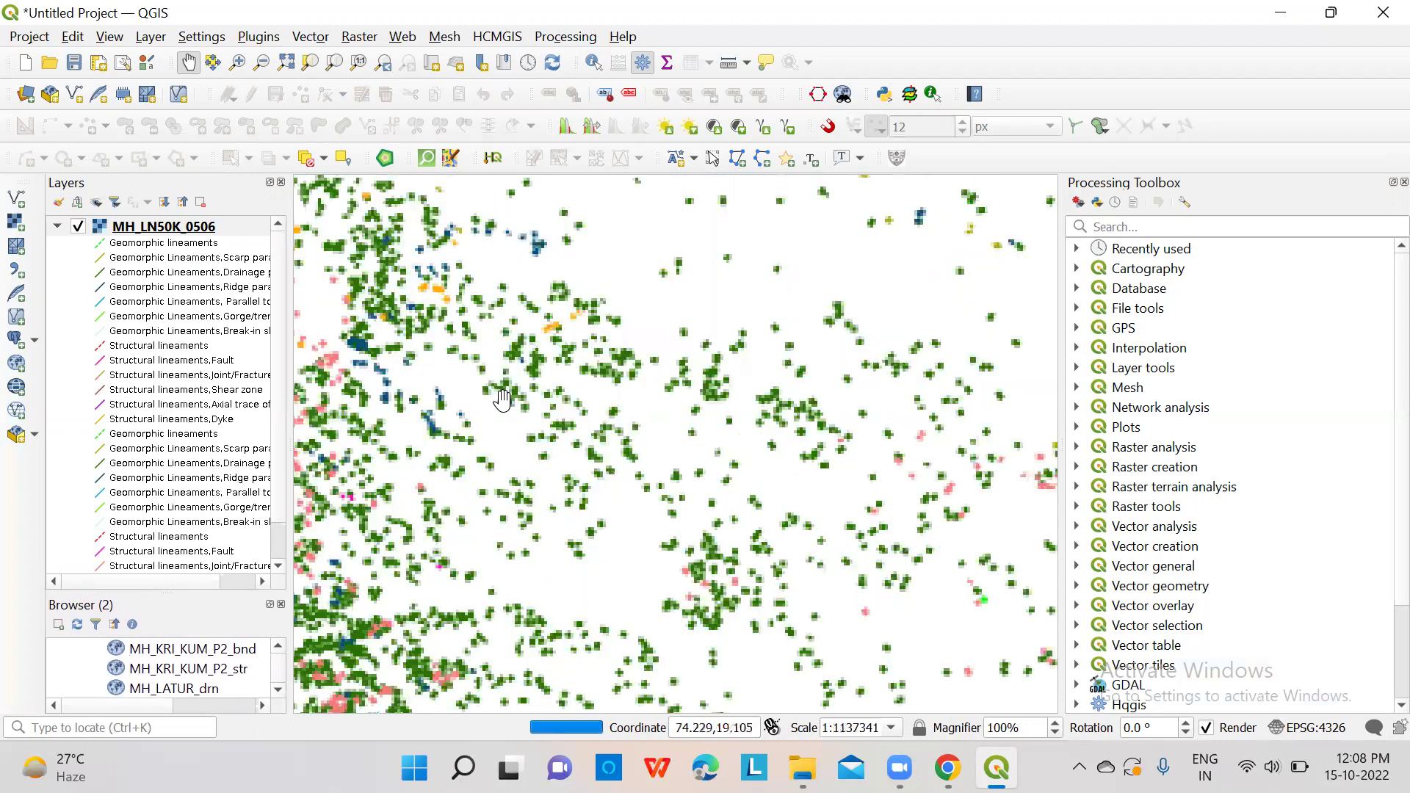
pyautogui.scroll(1, 526, 406)
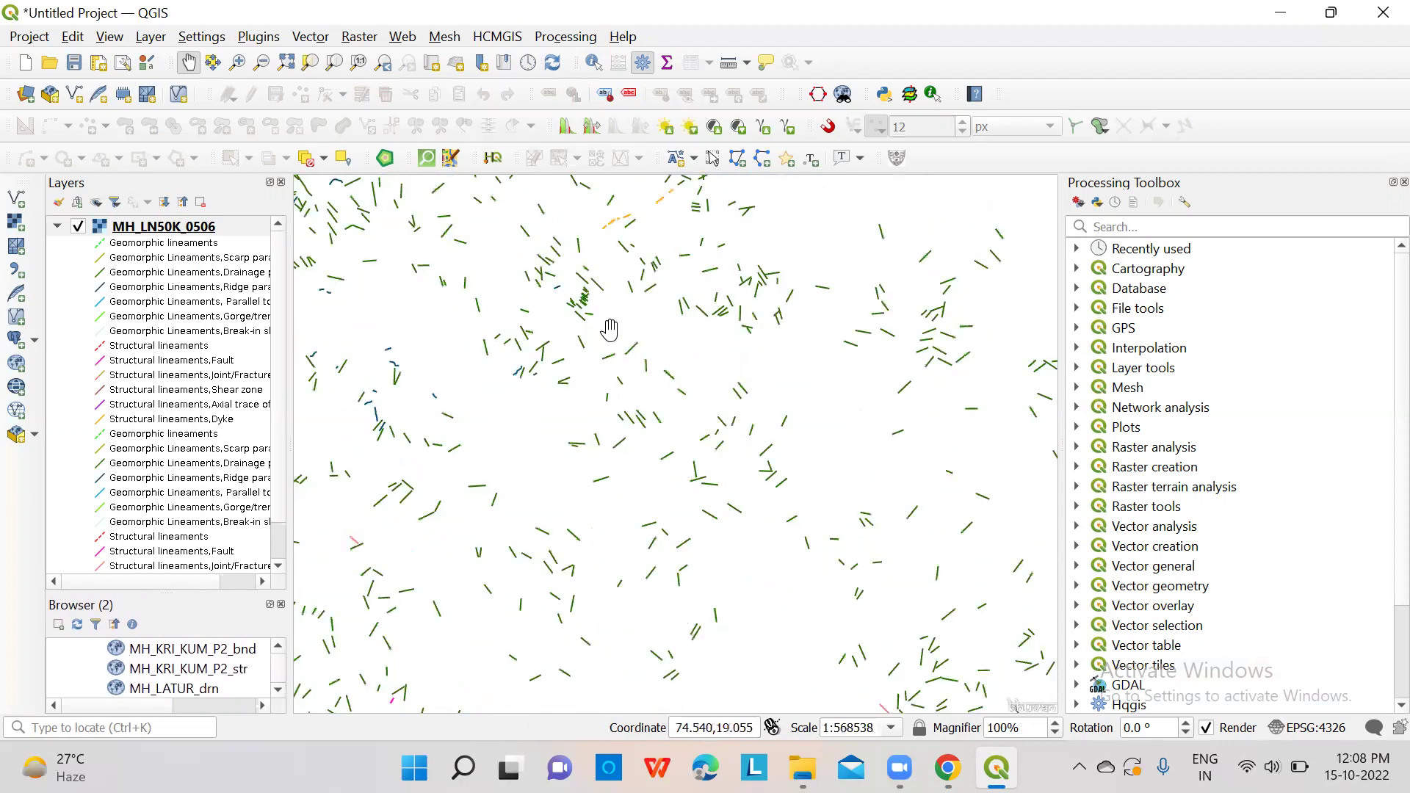
pyautogui.moveTo(497, 246); pyautogui.dragTo(638, 327)
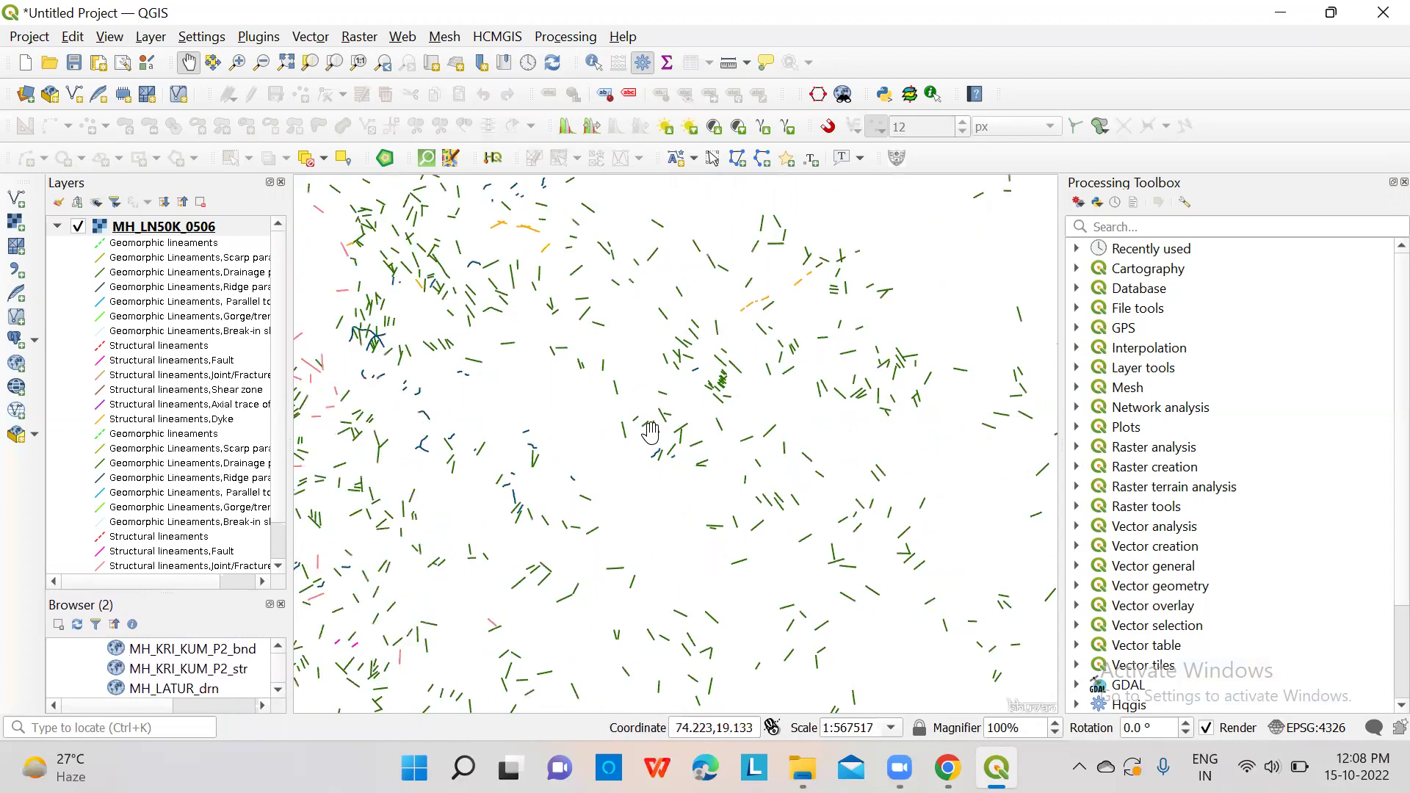
pyautogui.scroll(1, 555, 439)
pyautogui.scroll(-2, 556, 439)
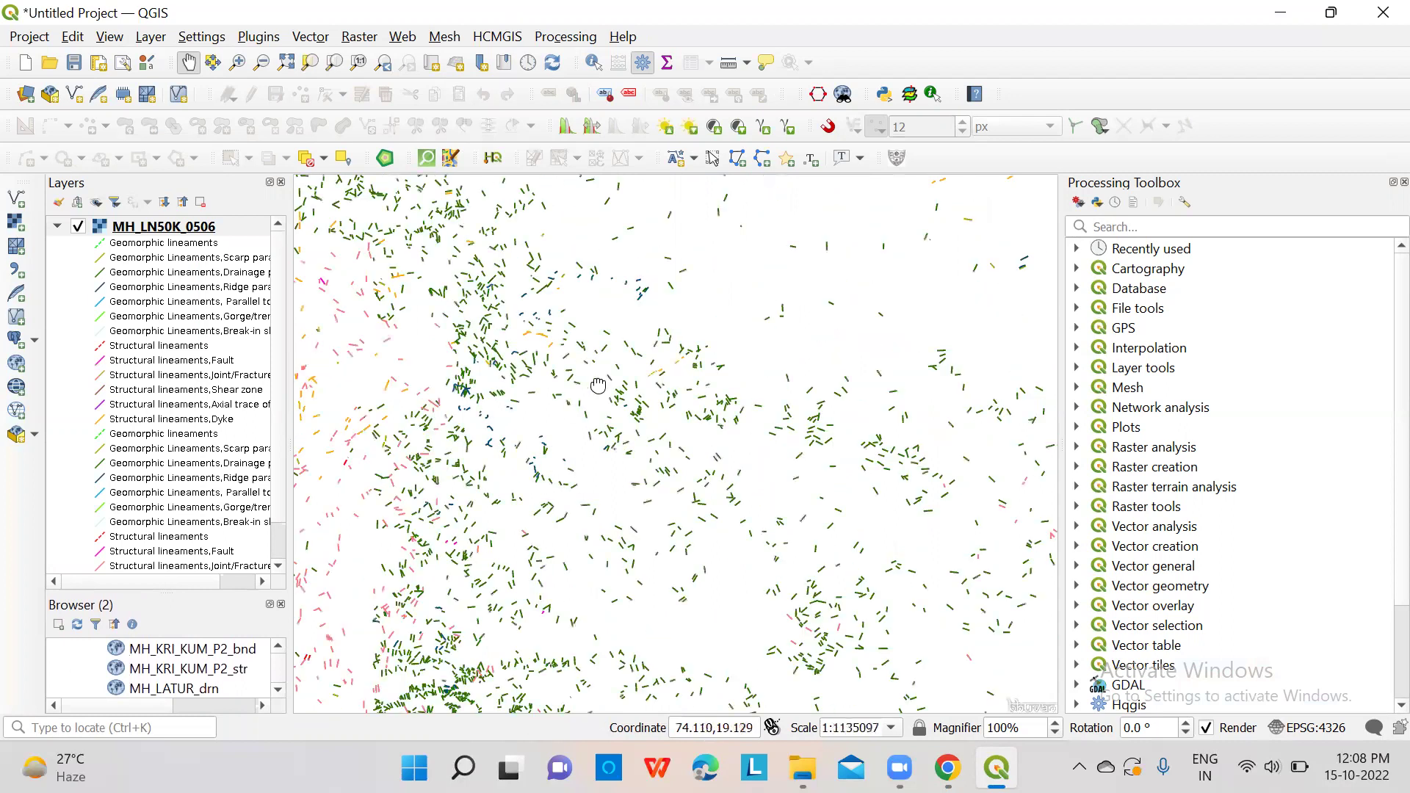
pyautogui.moveTo(598, 385); pyautogui.dragTo(573, 413)
pyautogui.scroll(1, 573, 412)
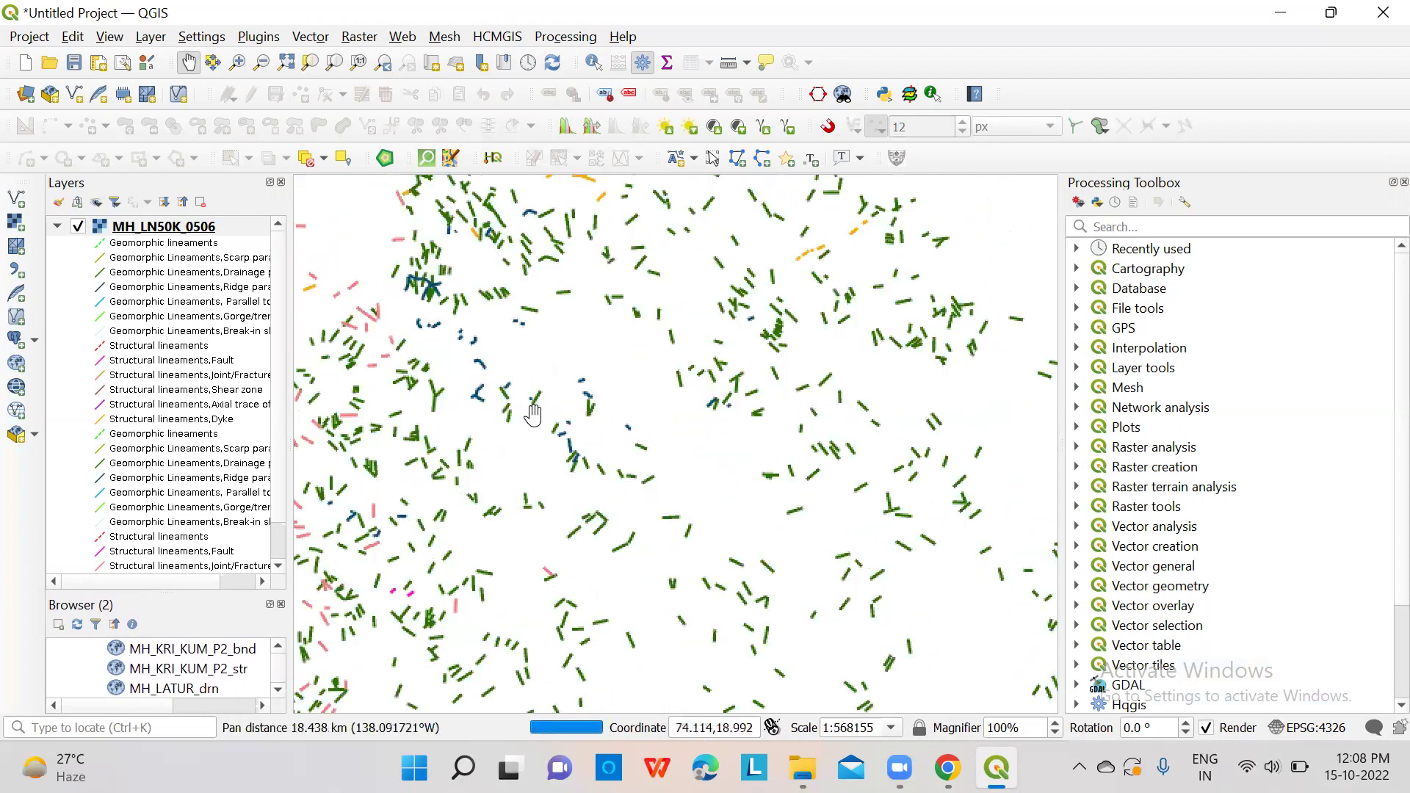